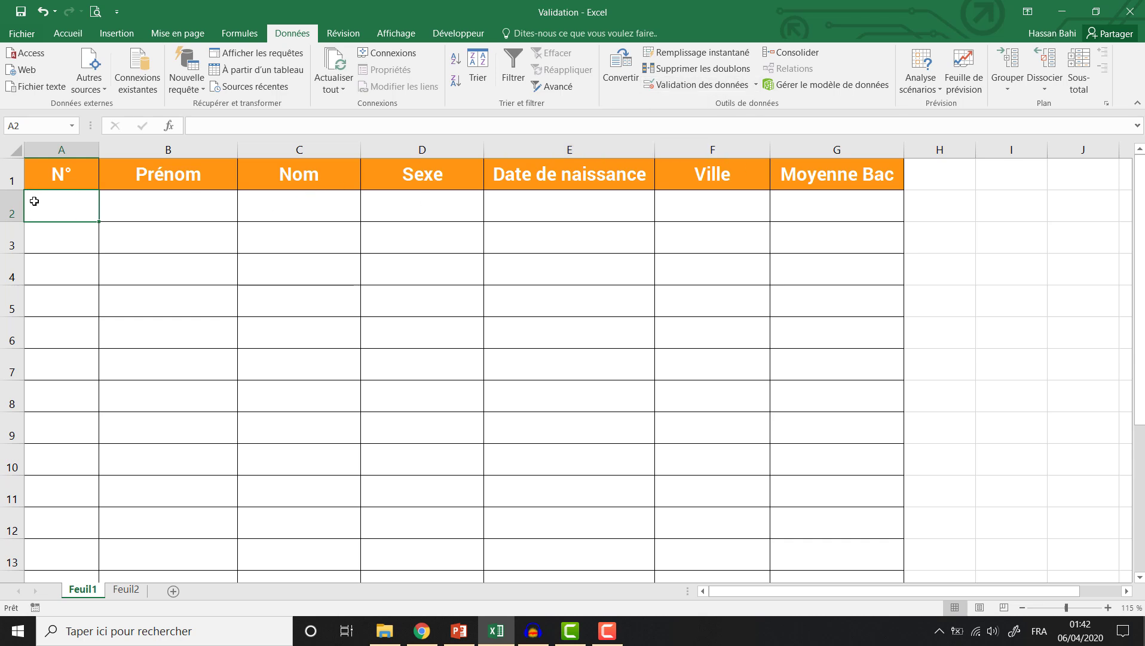
Restrict cells A2:A13 in the N° column with data validation to whole numbers (Nombre entier) greater than (supérieure à) 0.
{"action": "left_click_drag", "start_coordinate": [52, 199], "coordinate": [52, 561]}
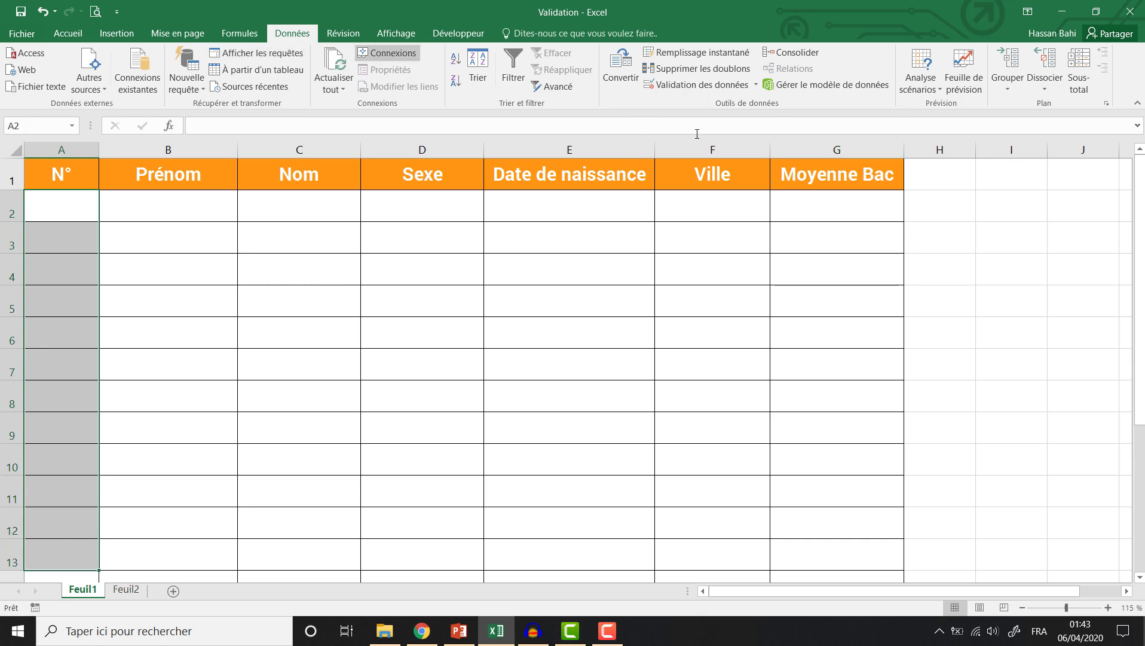
{"action": "left_click", "coordinate": [684, 87]}
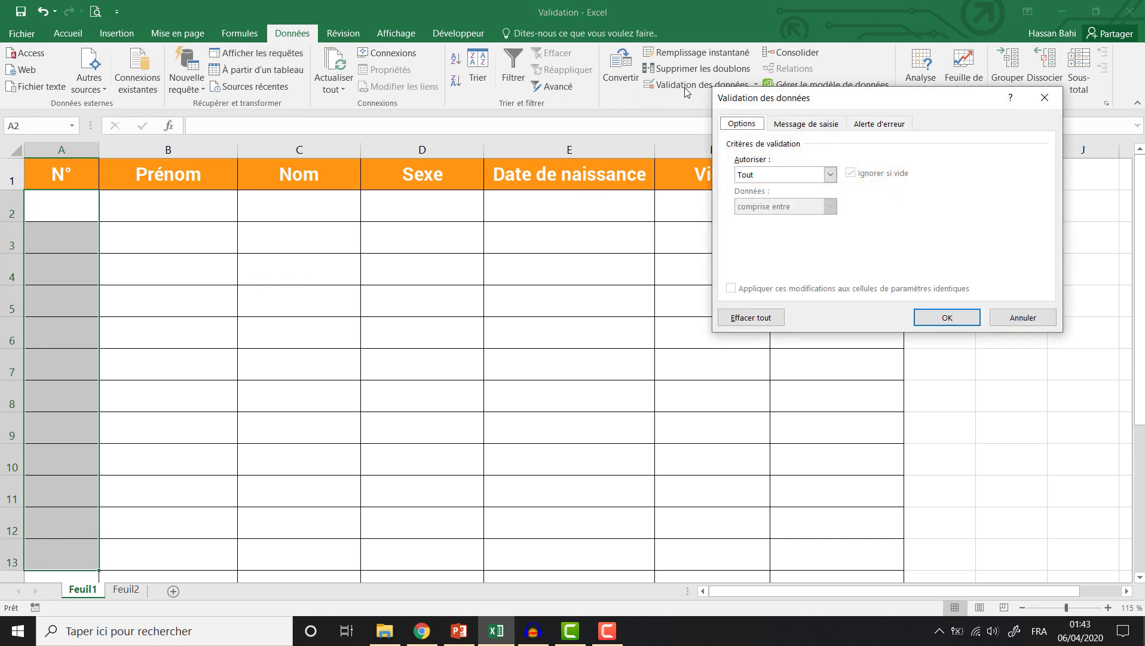
{"action": "left_click", "coordinate": [831, 174]}
{"action": "left_click", "coordinate": [827, 202]}
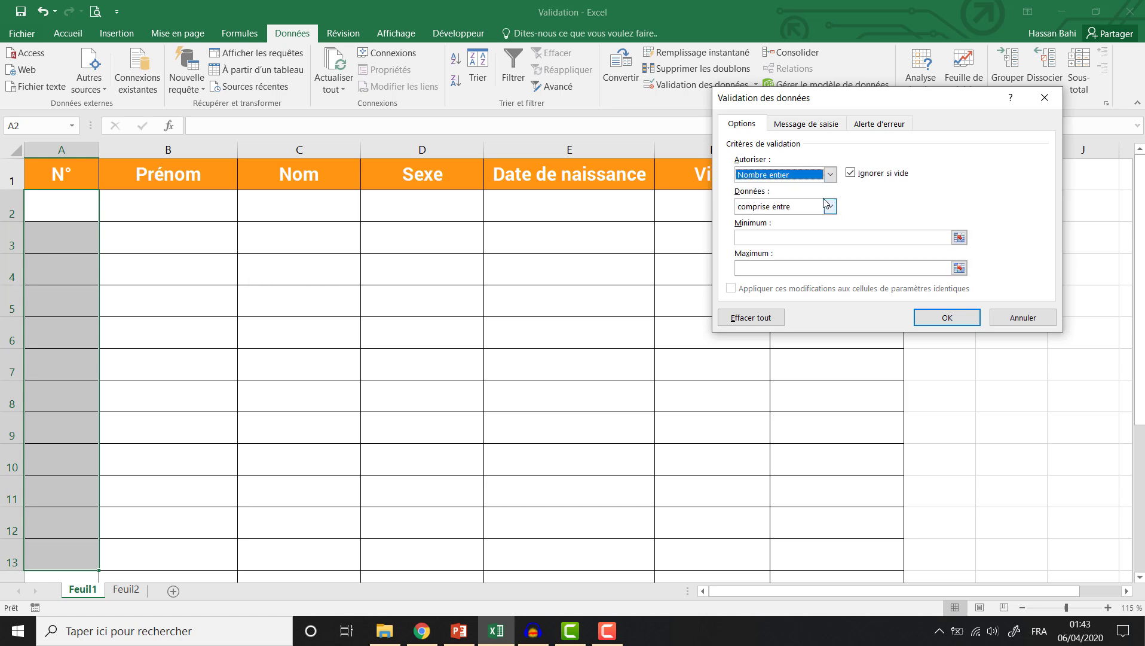
{"action": "left_click", "coordinate": [835, 208]}
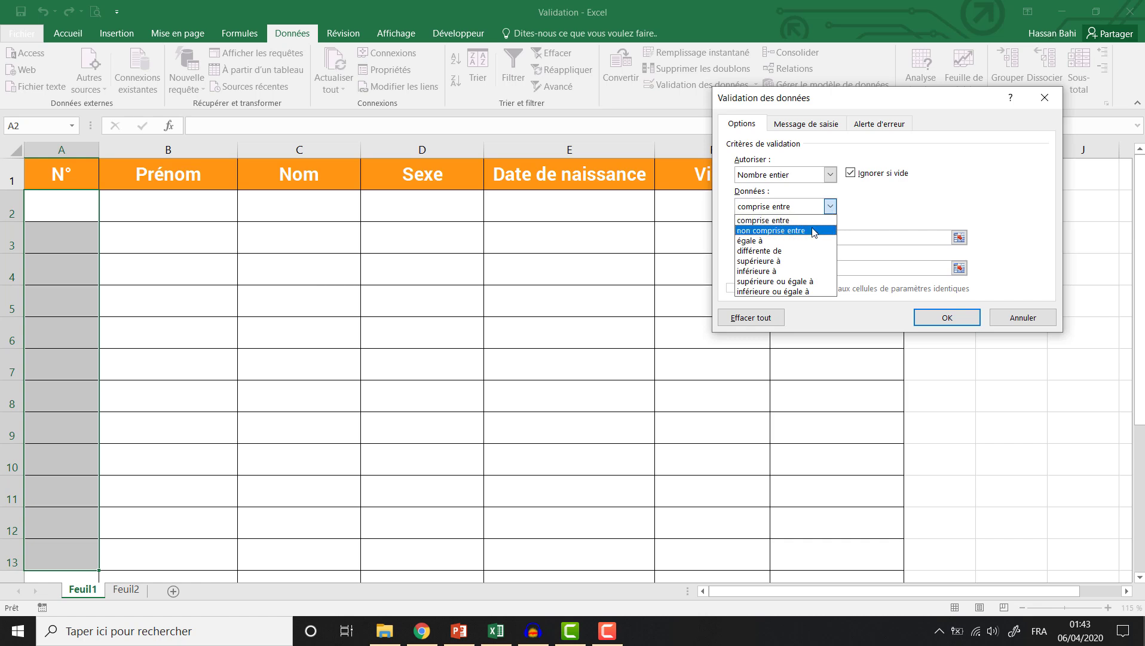
{"action": "left_click", "coordinate": [820, 263]}
{"action": "left_click", "coordinate": [813, 237]}
{"action": "type", "text": "0"}
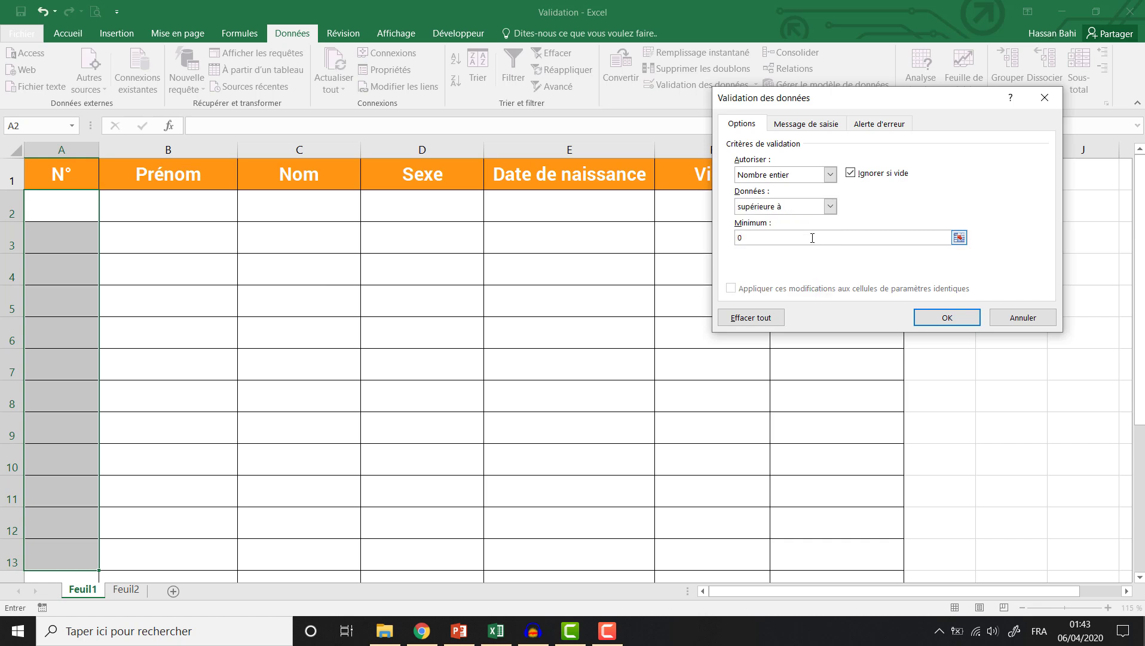
{"action": "left_click", "coordinate": [946, 317]}
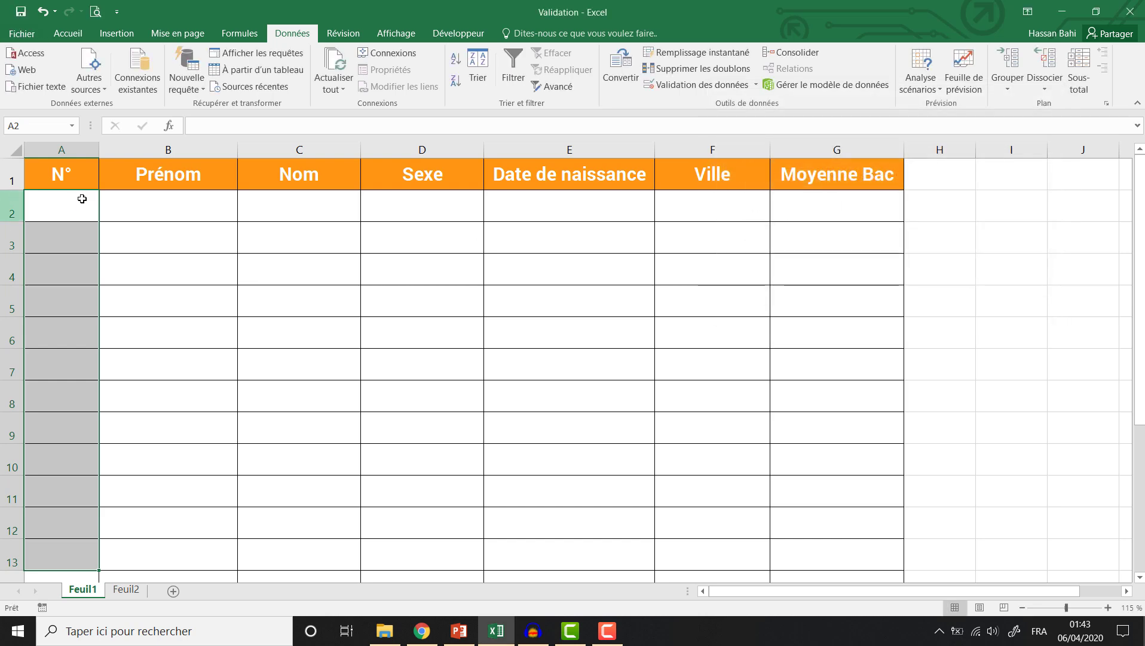
Test the N° column's rule with valid entries: 5 in A2 and 3 in A3.
{"action": "left_click", "coordinate": [82, 199]}
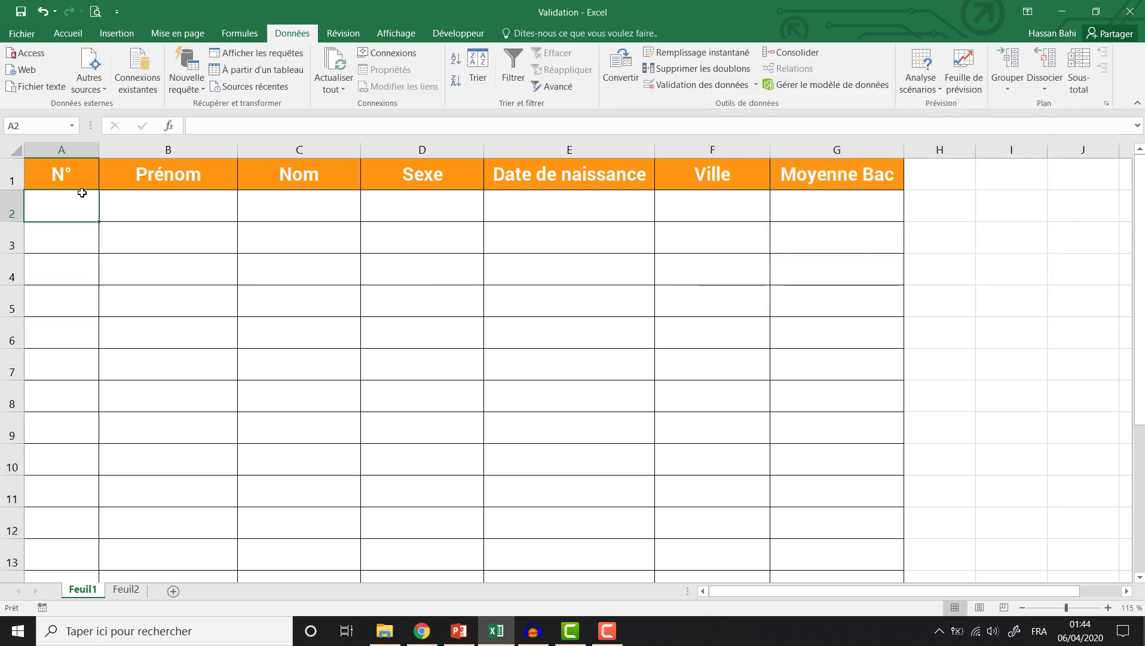
{"action": "type", "text": "5"}
{"action": "key", "text": "Return"}
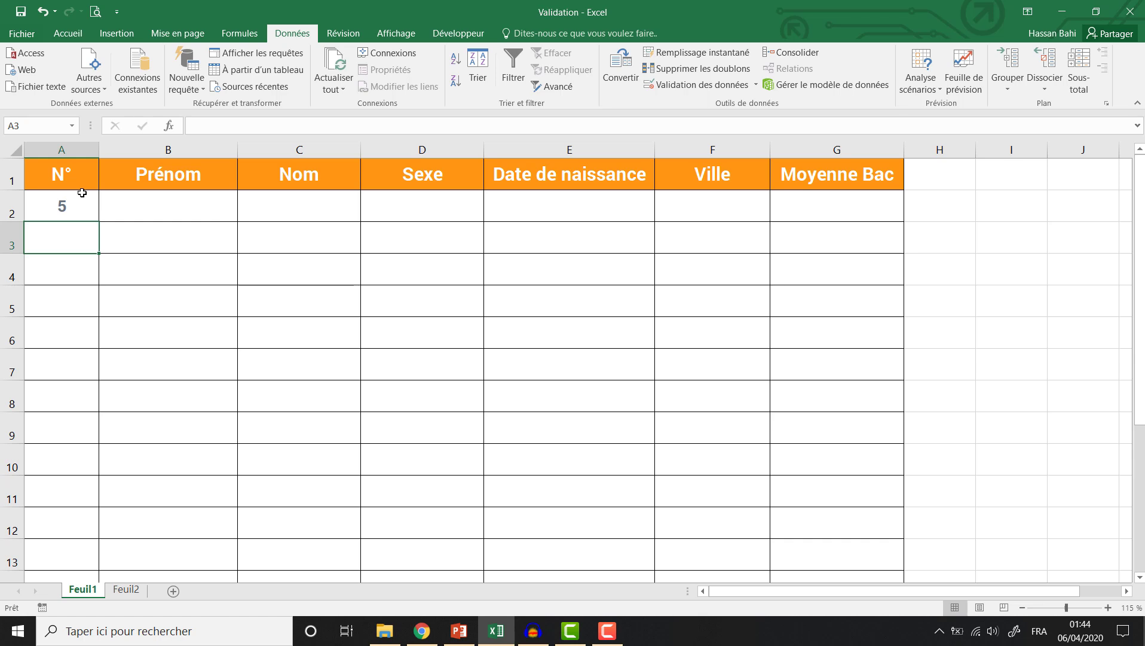
{"action": "type", "text": "3"}
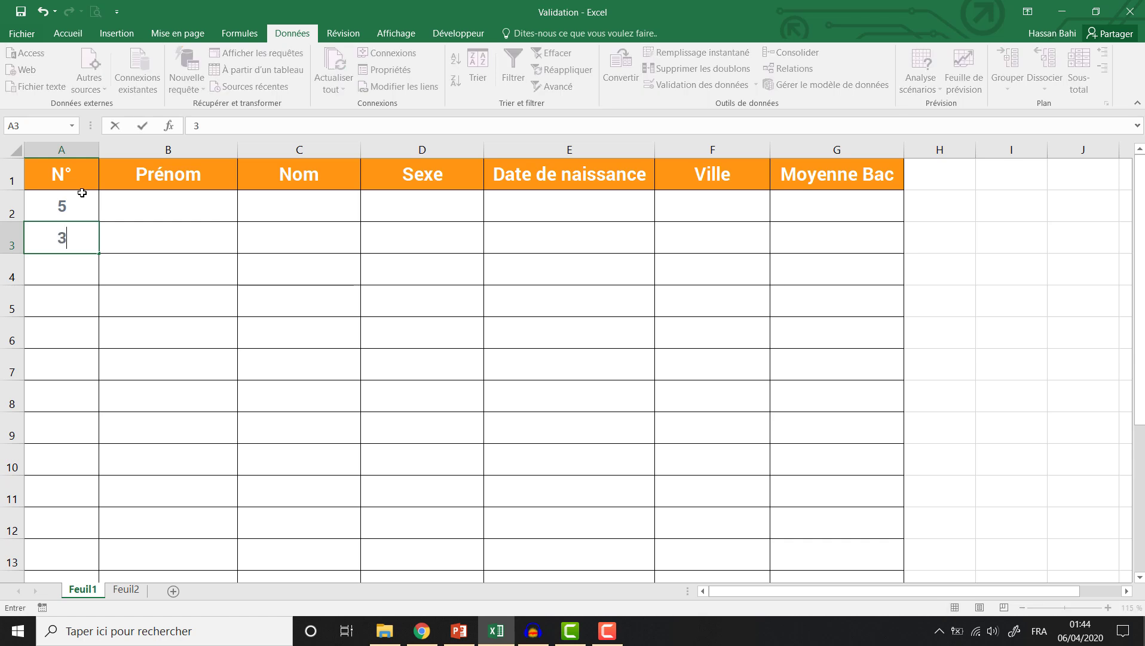
{"action": "key", "text": "Return"}
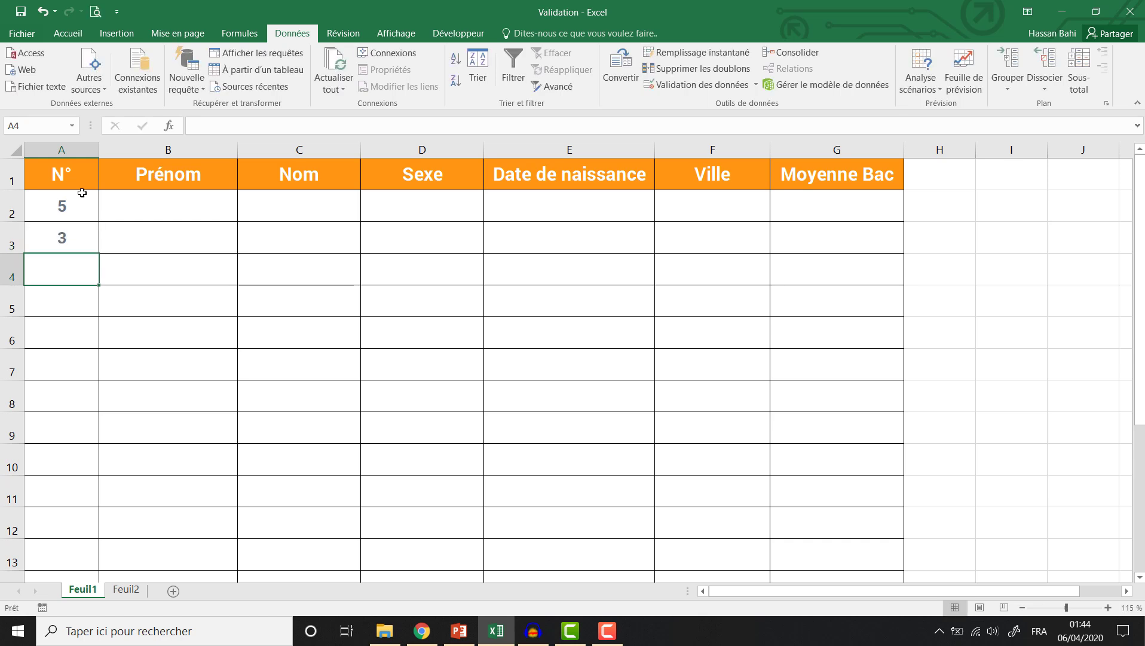
Try to enter the negative number -2 in A4, and cancel the entry.
{"action": "type", "text": "-"}
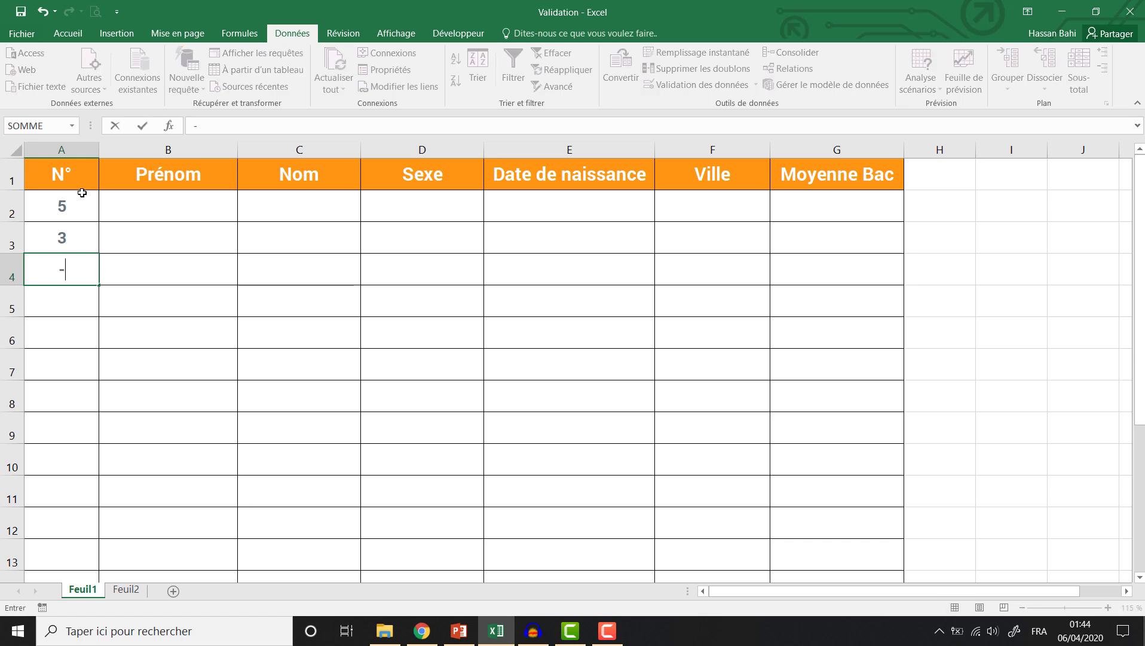
{"action": "type", "text": "2"}
{"action": "key", "text": "Return"}
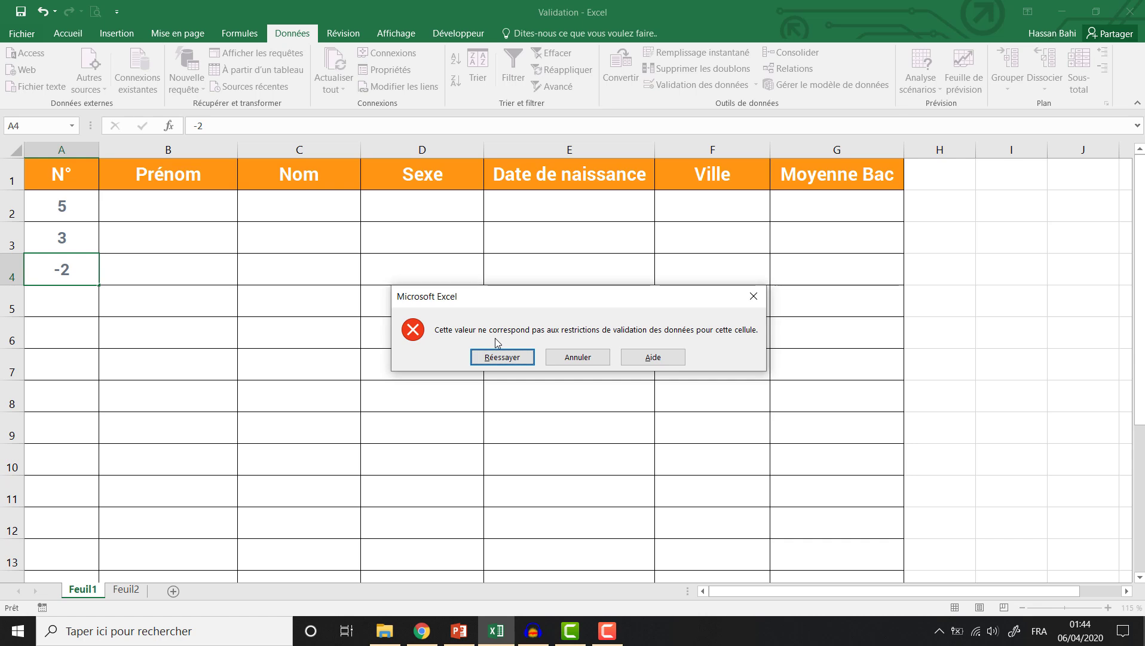
{"action": "left_click", "coordinate": [569, 356]}
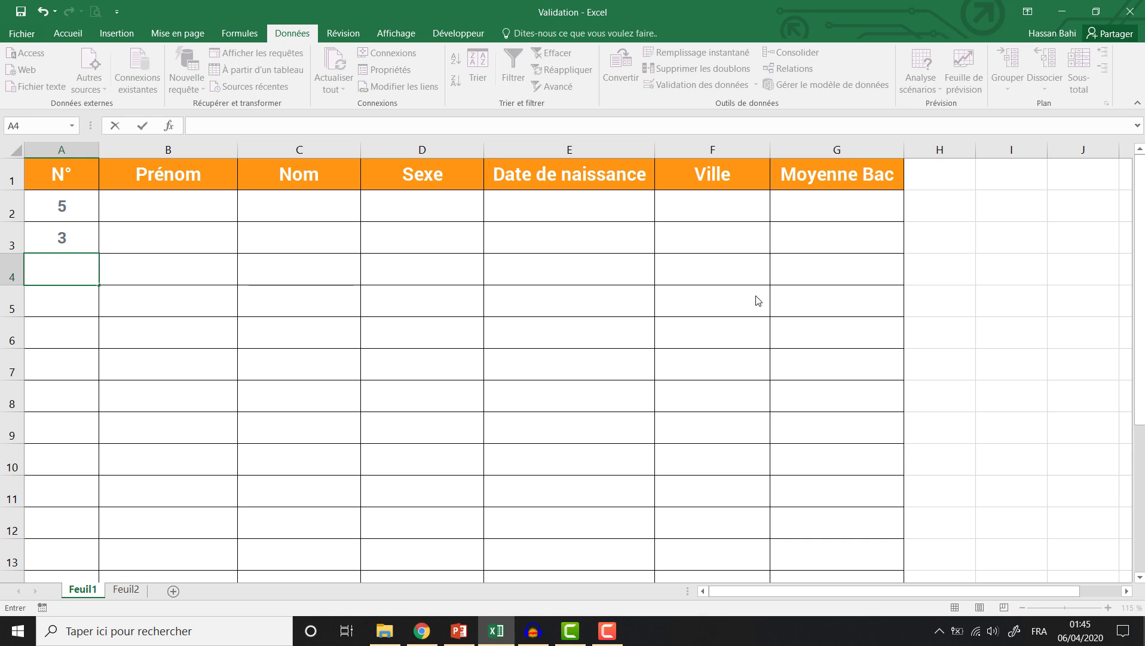
Try to enter the letter "e" in A4, and clear the cell again.
{"action": "type", "text": "e"}
{"action": "key", "text": "Return"}
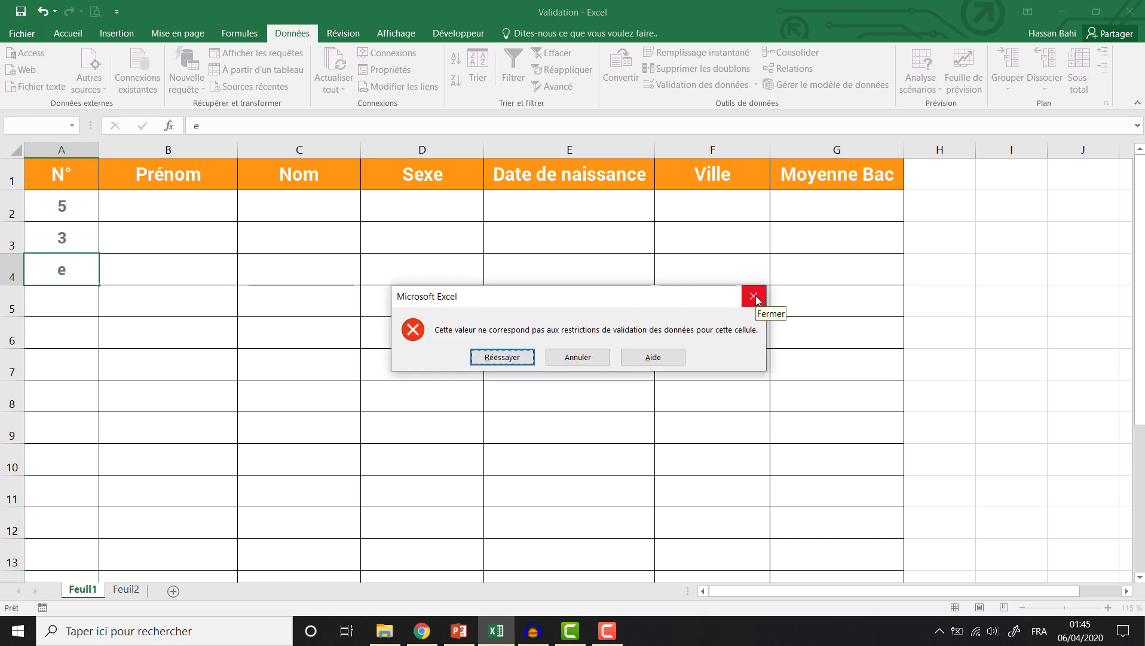
{"action": "left_click", "coordinate": [755, 298]}
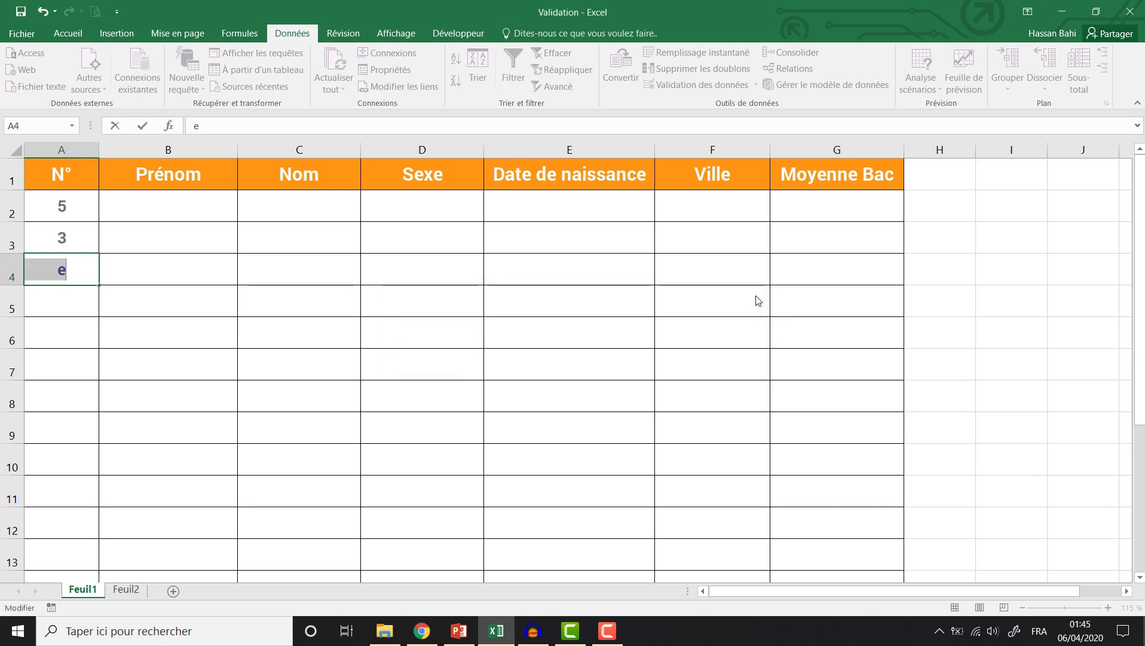
{"action": "key", "text": "BackSpace"}
{"action": "key", "text": "Return"}
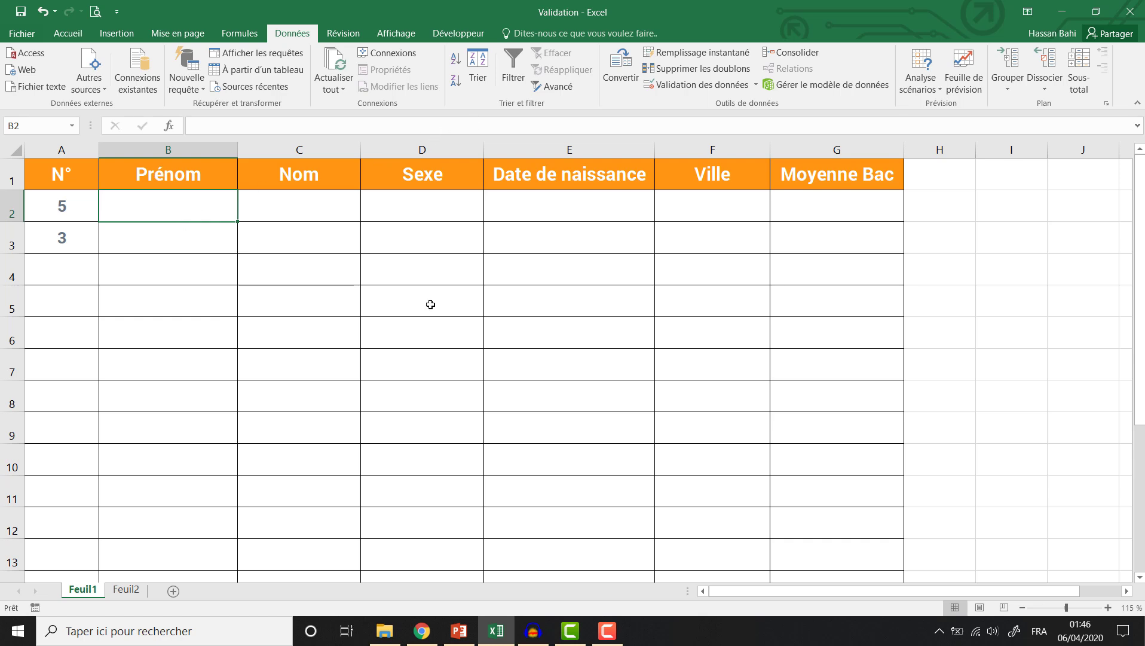
Restrict cells B2:B13 in the Prénom column with data validation to a text length (Longueur du texte) between 2 and 10.
{"action": "left_click_drag", "start_coordinate": [201, 220], "coordinate": [169, 564]}
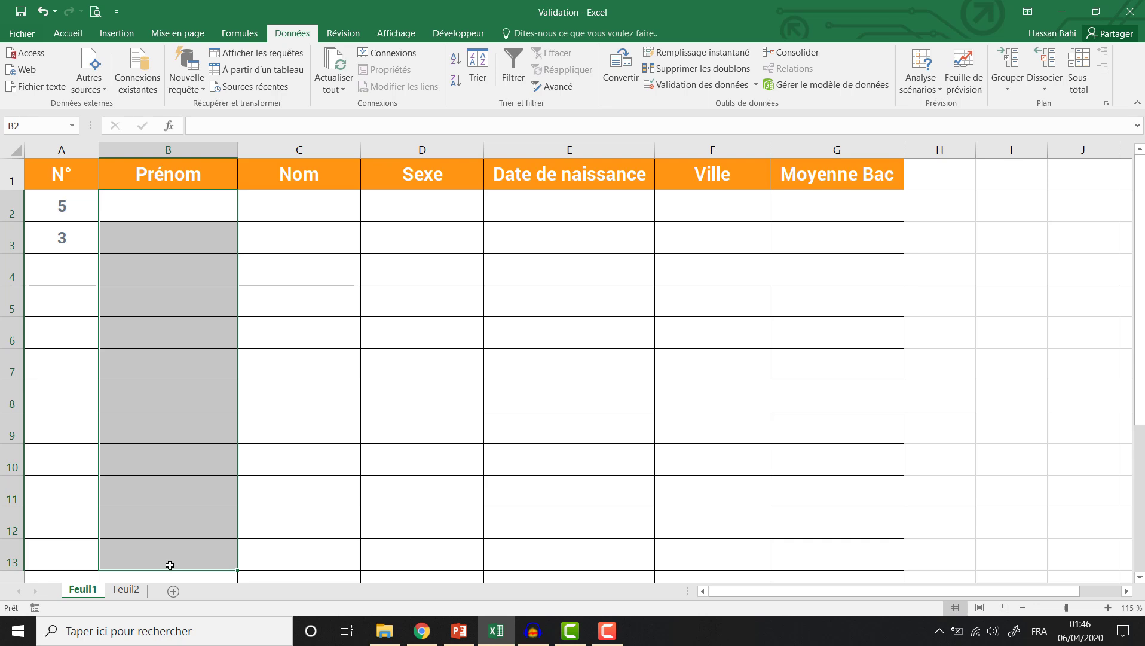
{"action": "left_click", "coordinate": [707, 86]}
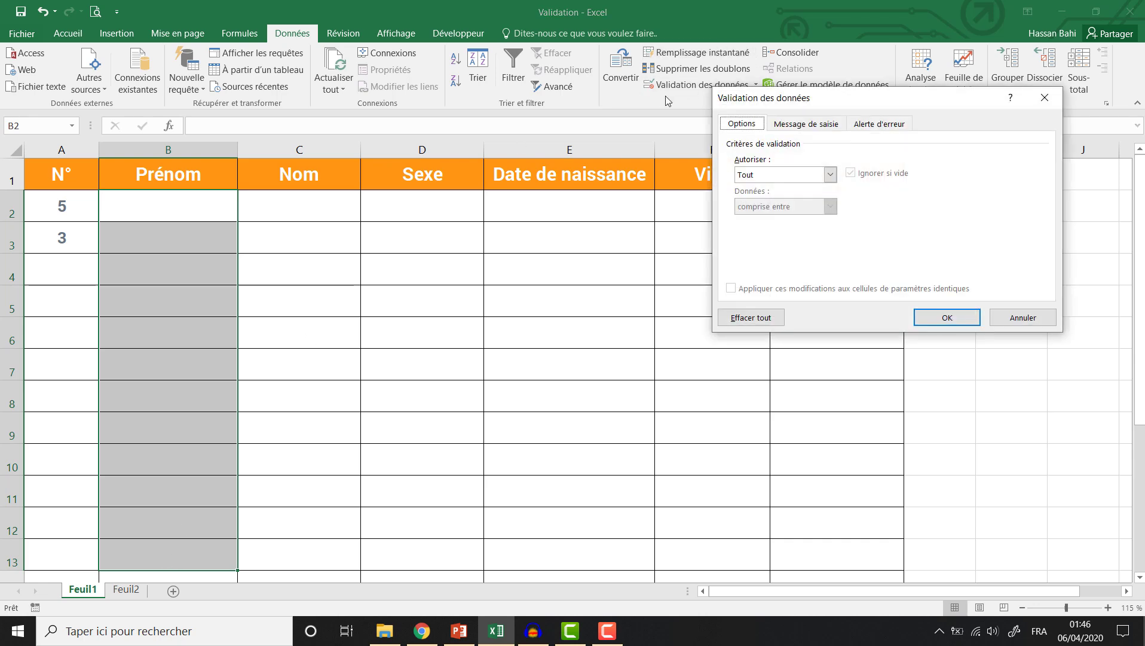
{"action": "left_click", "coordinate": [830, 175]}
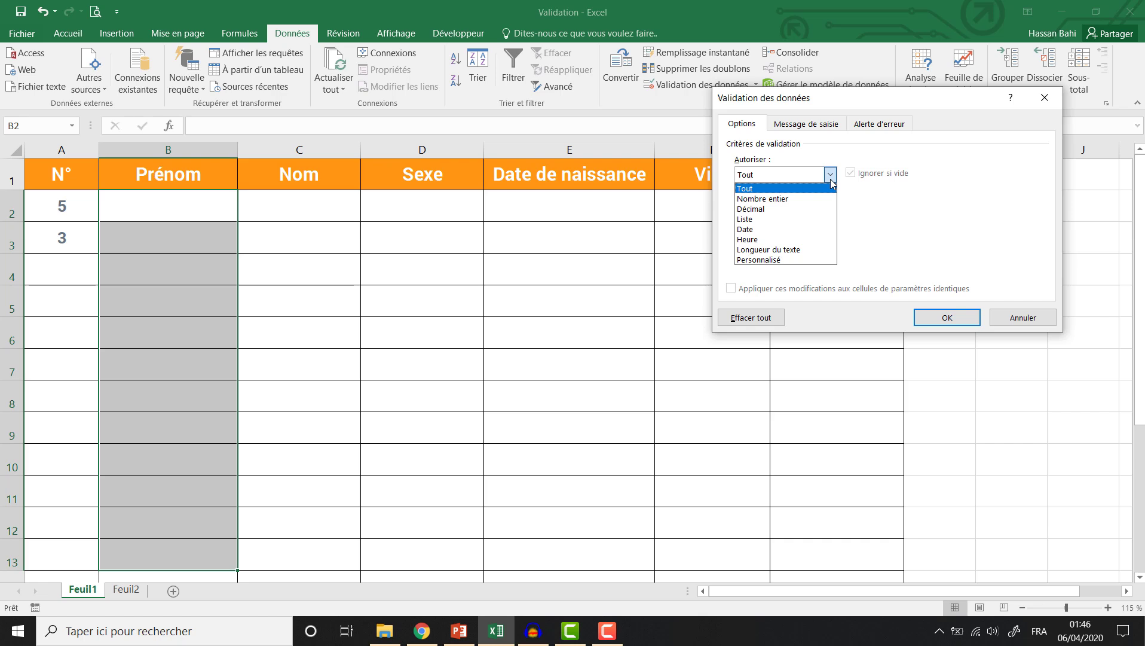
{"action": "left_click", "coordinate": [817, 250]}
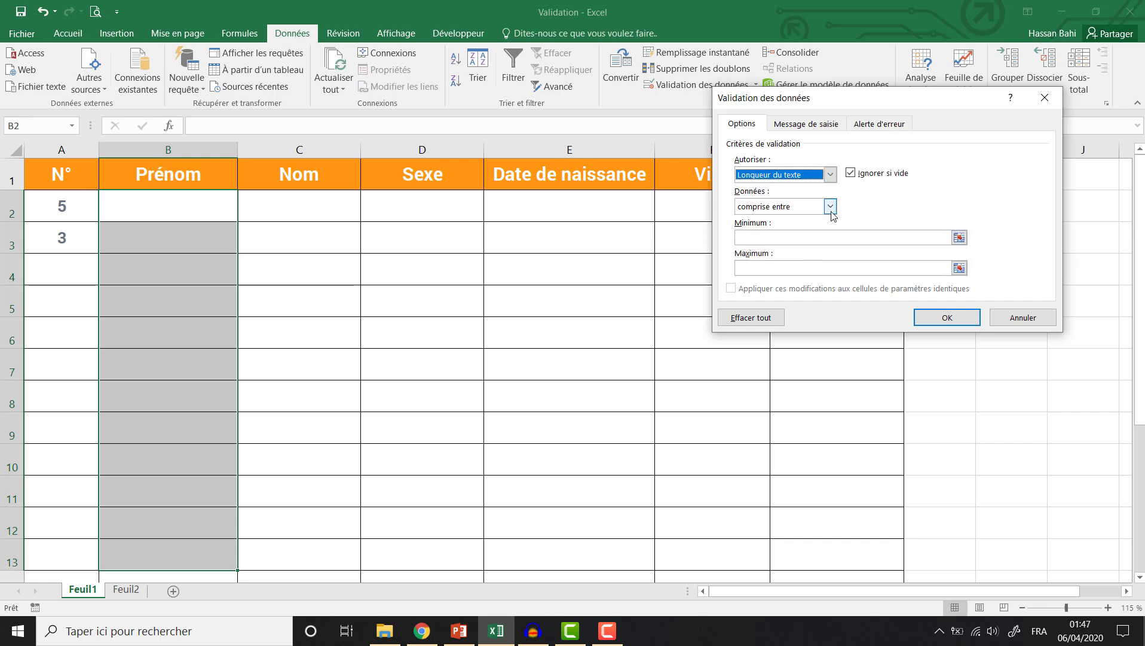
{"action": "left_click", "coordinate": [807, 236]}
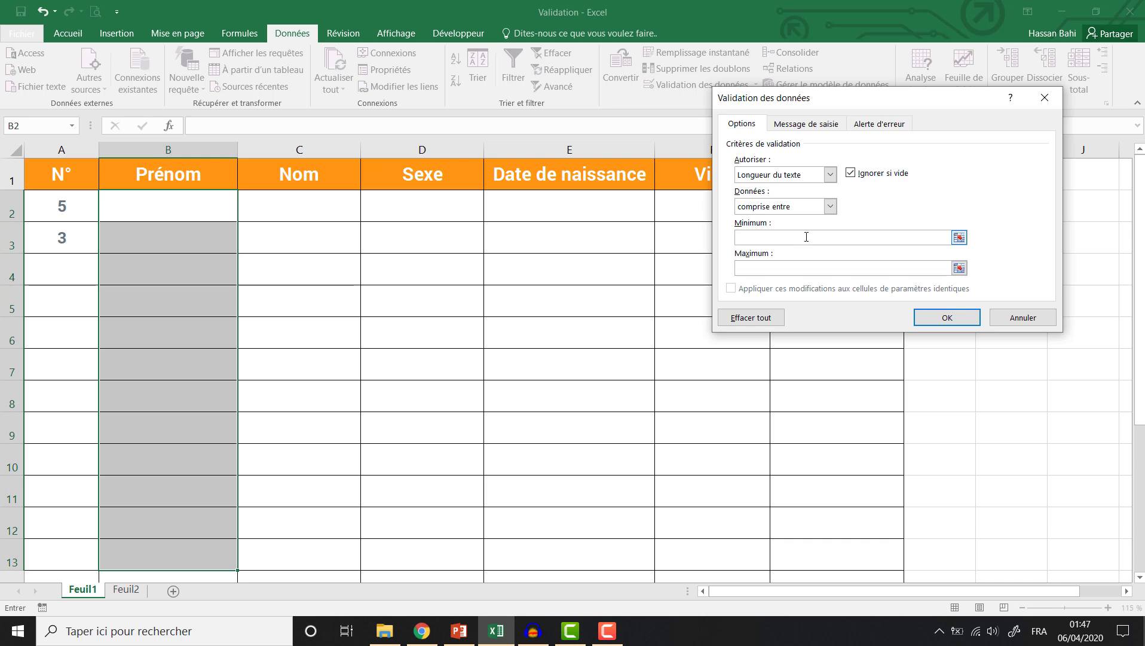
{"action": "type", "text": "2"}
{"action": "left_click", "coordinate": [802, 269]}
{"action": "type", "text": "10"}
{"action": "left_click", "coordinate": [940, 318]}
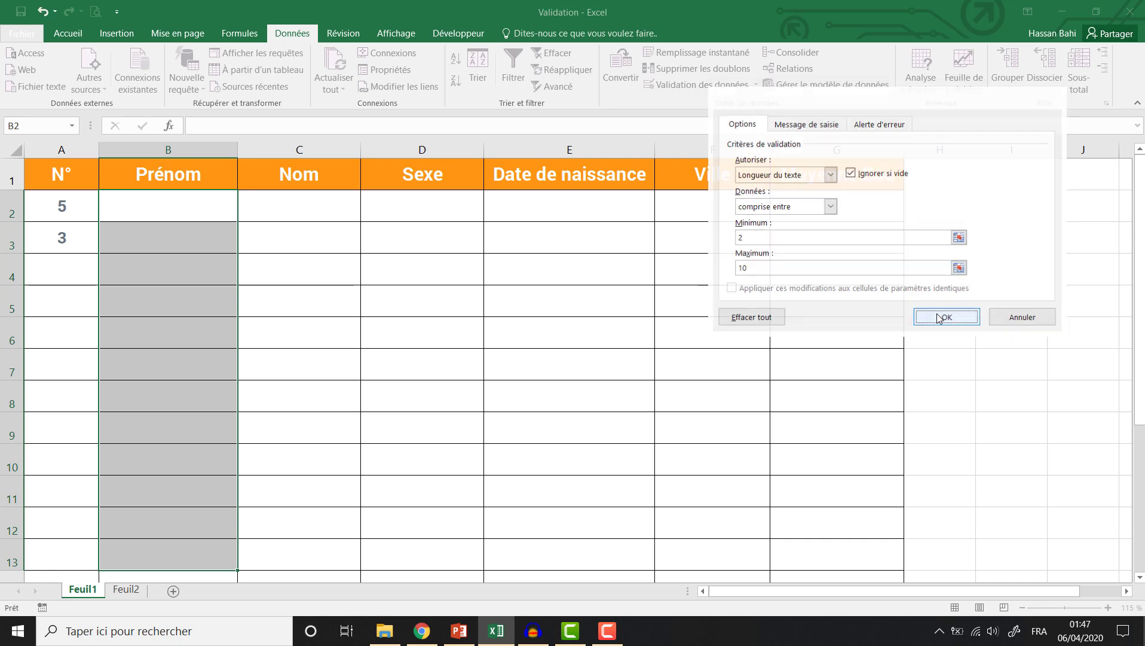
Enter a three-letter first name in B2 to test the text length rule.
{"action": "left_click", "coordinate": [192, 213]}
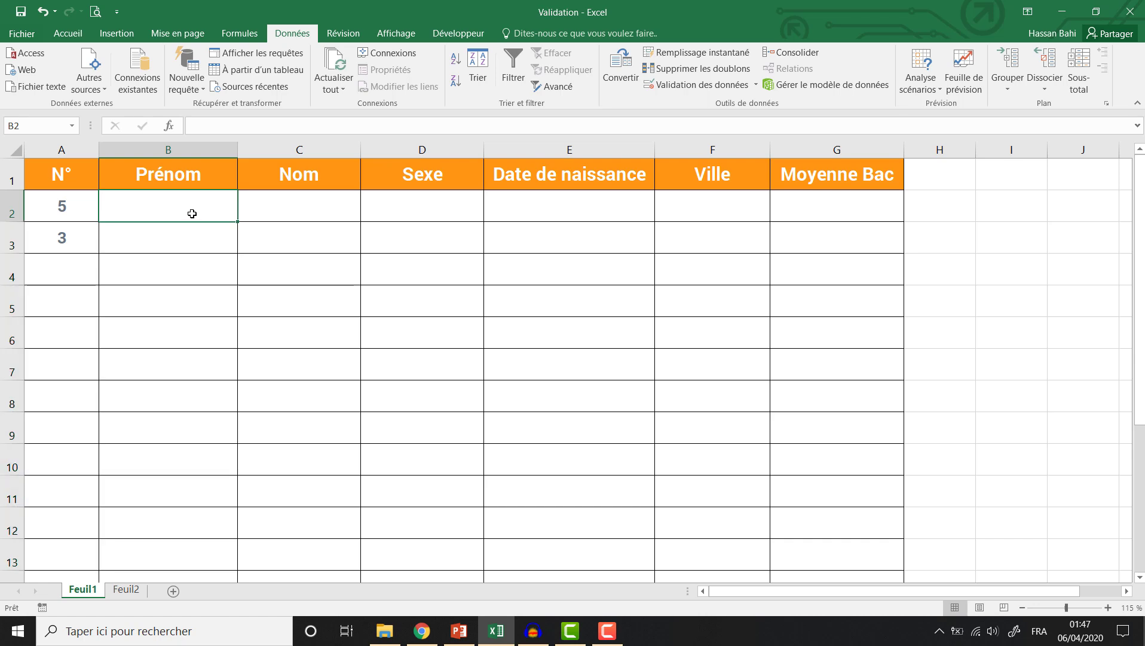
{"action": "type", "text": "Ali"}
{"action": "key", "text": "Return"}
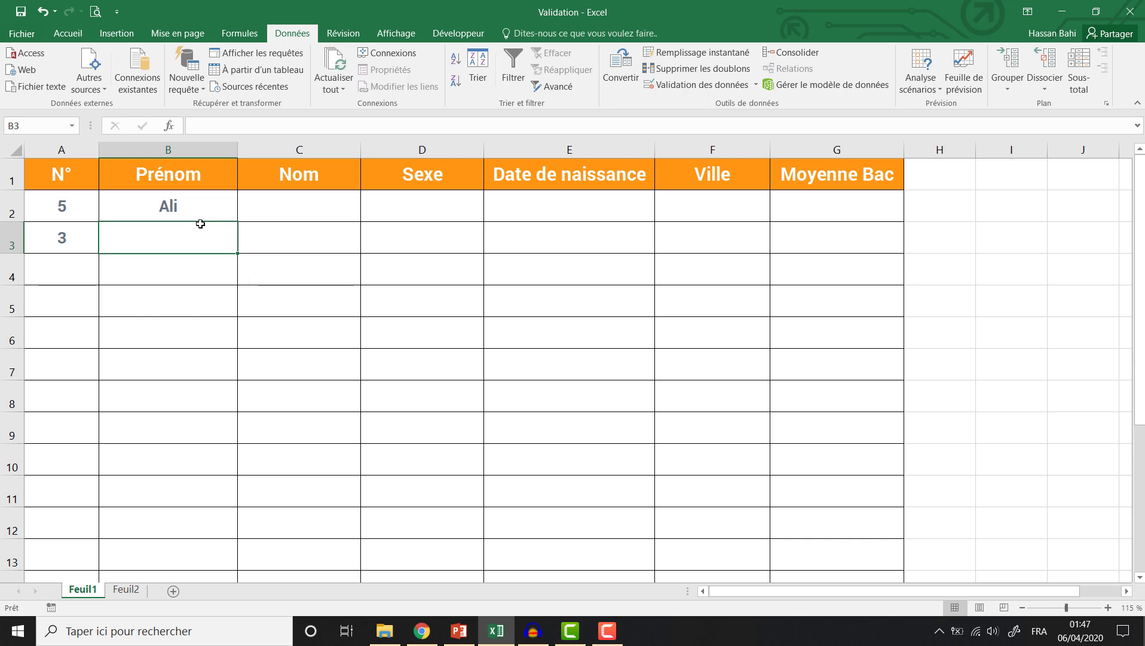
Try to enter the single letter "e" in B3, and dismiss the entry.
{"action": "type", "text": "e"}
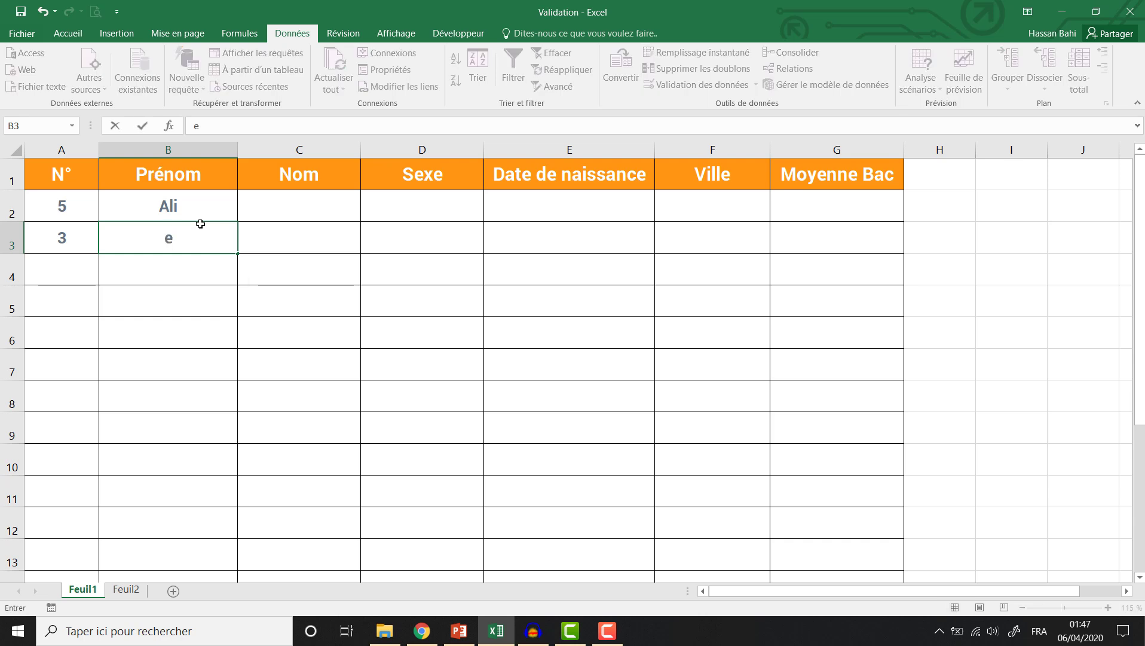
{"action": "key", "text": "Return"}
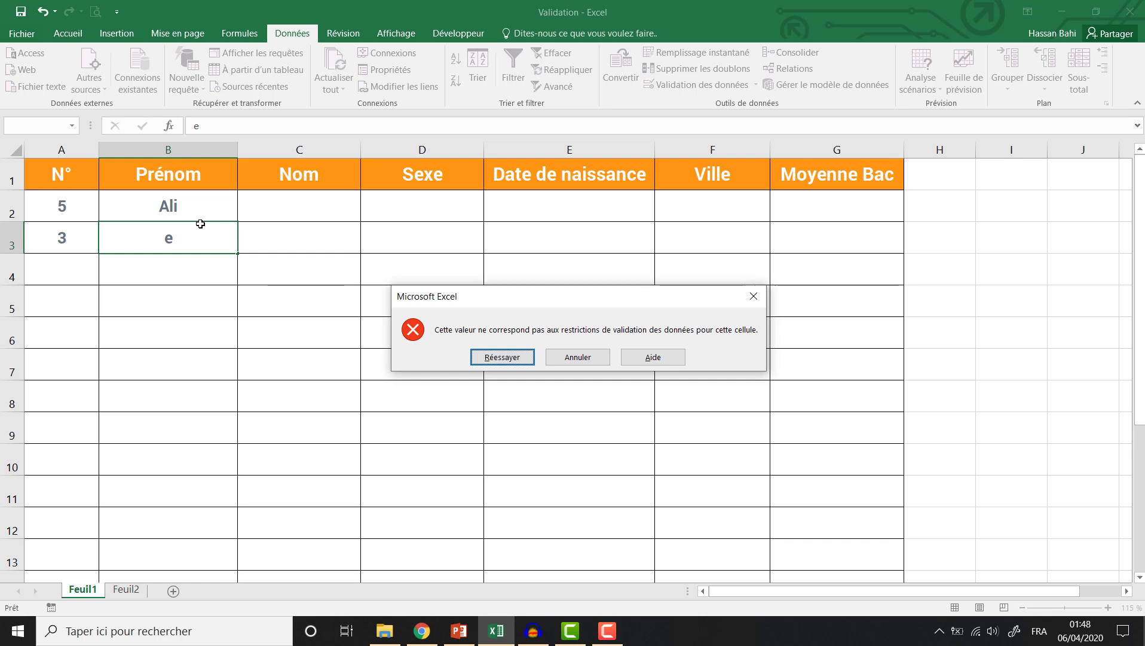
{"action": "left_click", "coordinate": [753, 296]}
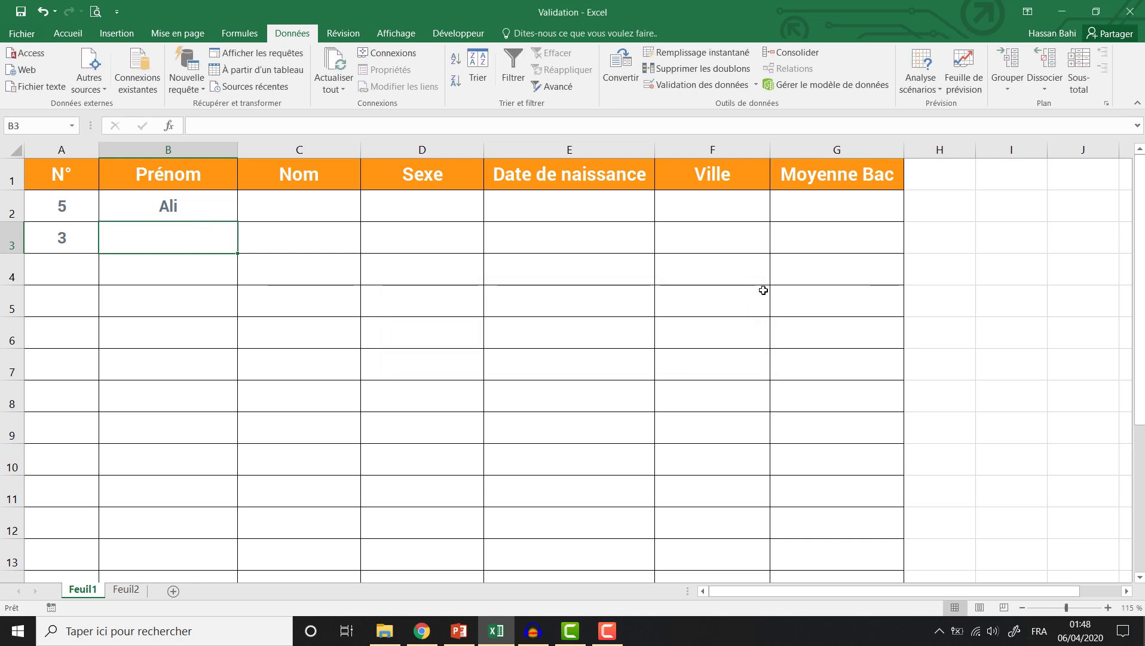
Enter an eight-letter first name in B3.
{"action": "type", "text": "Mohe"}
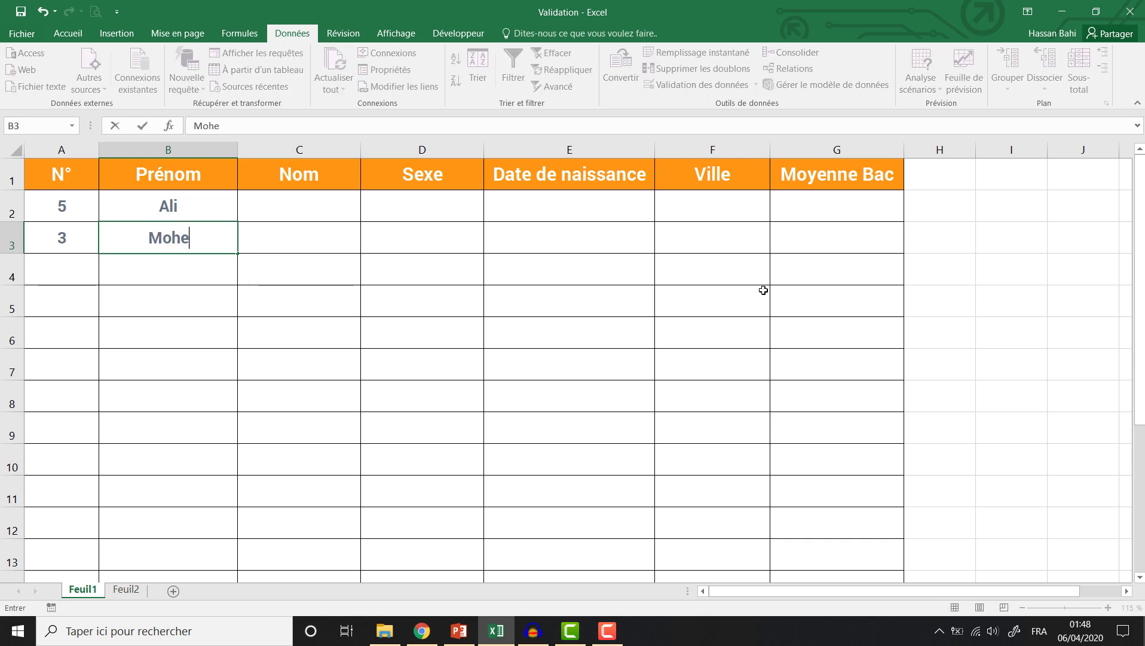
{"action": "key", "text": "BackSpace"}
{"action": "type", "text": "amm"}
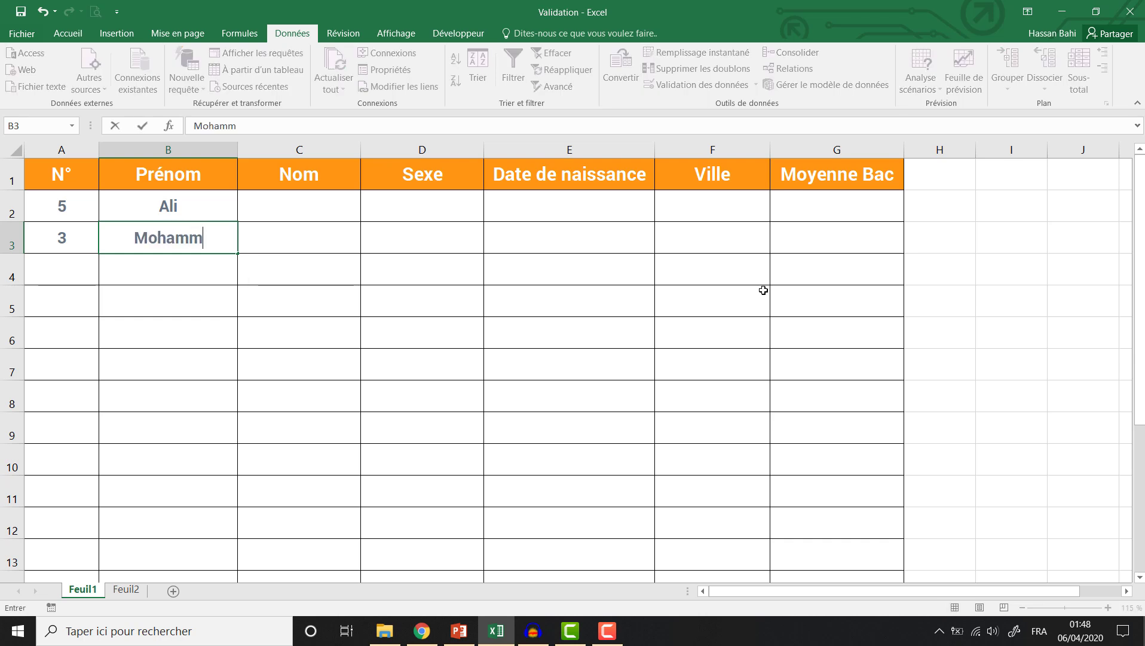
{"action": "type", "text": "ed"}
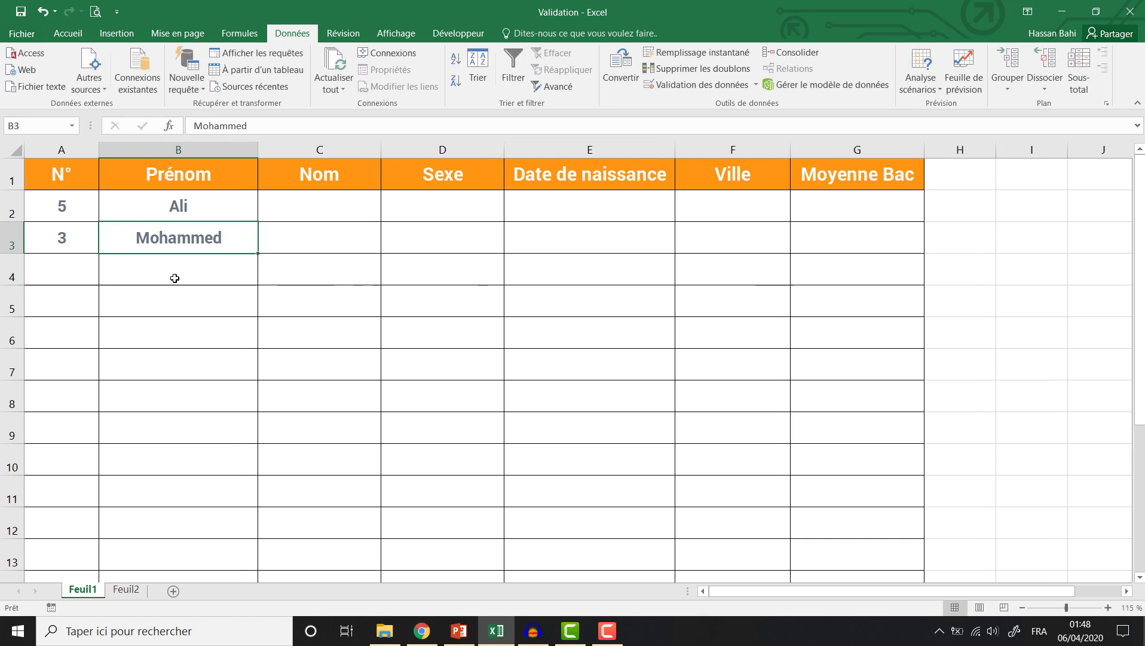
Enter the first name from B3 in B4 too, and try to extend it to a two-part name longer than 10 characters.
{"action": "left_click", "coordinate": [175, 278]}
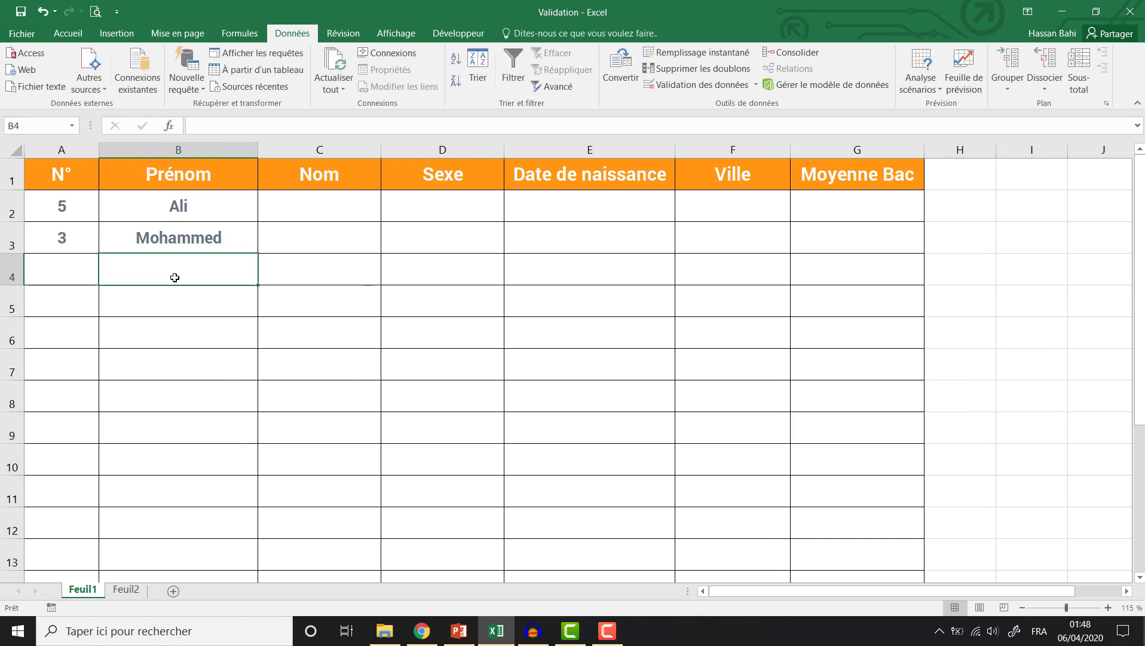
{"action": "type", "text": "Mohammed"}
{"action": "left_click", "coordinate": [261, 125]}
{"action": "type", "text": "Am"}
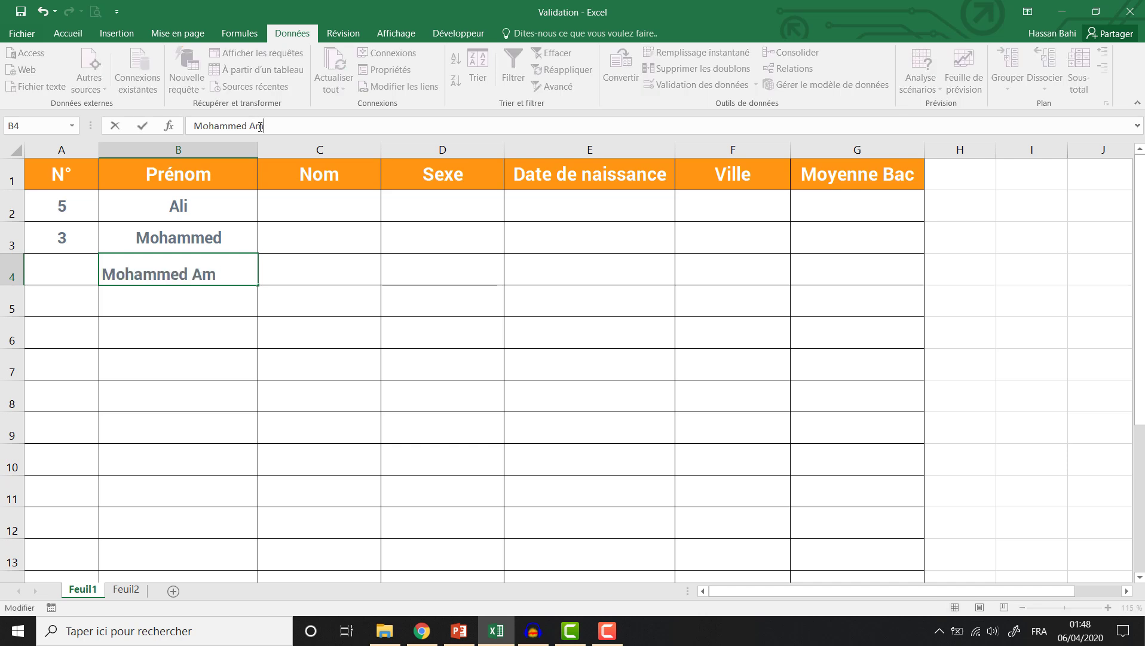
{"action": "type", "text": "ine"}
{"action": "key", "text": "Return"}
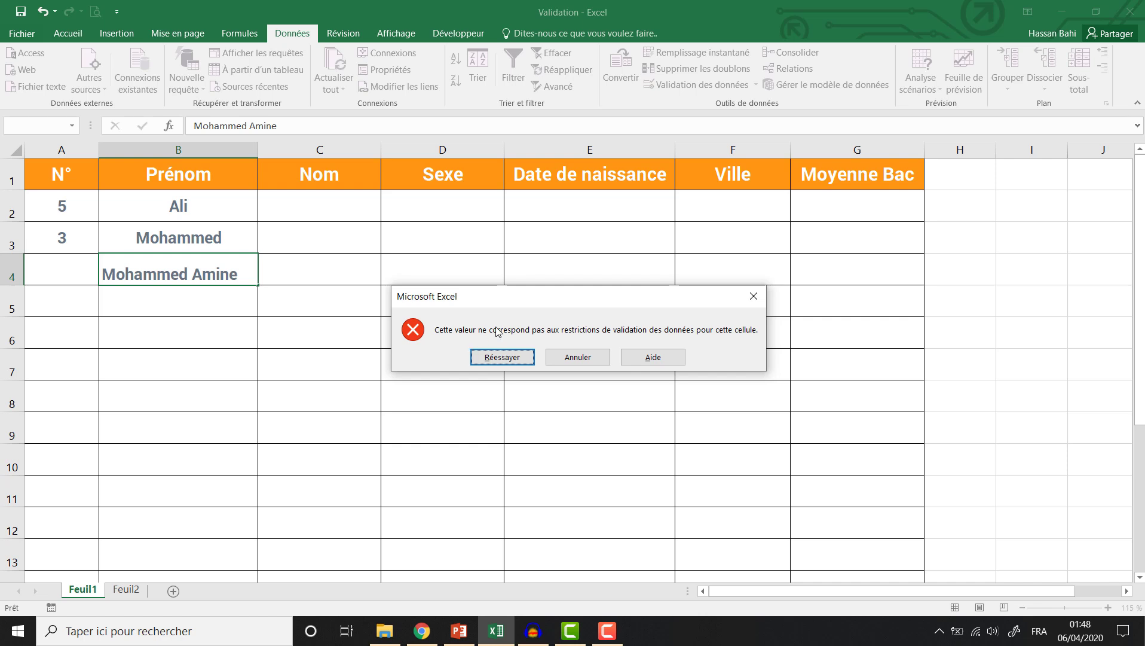
{"action": "left_click", "coordinate": [753, 299]}
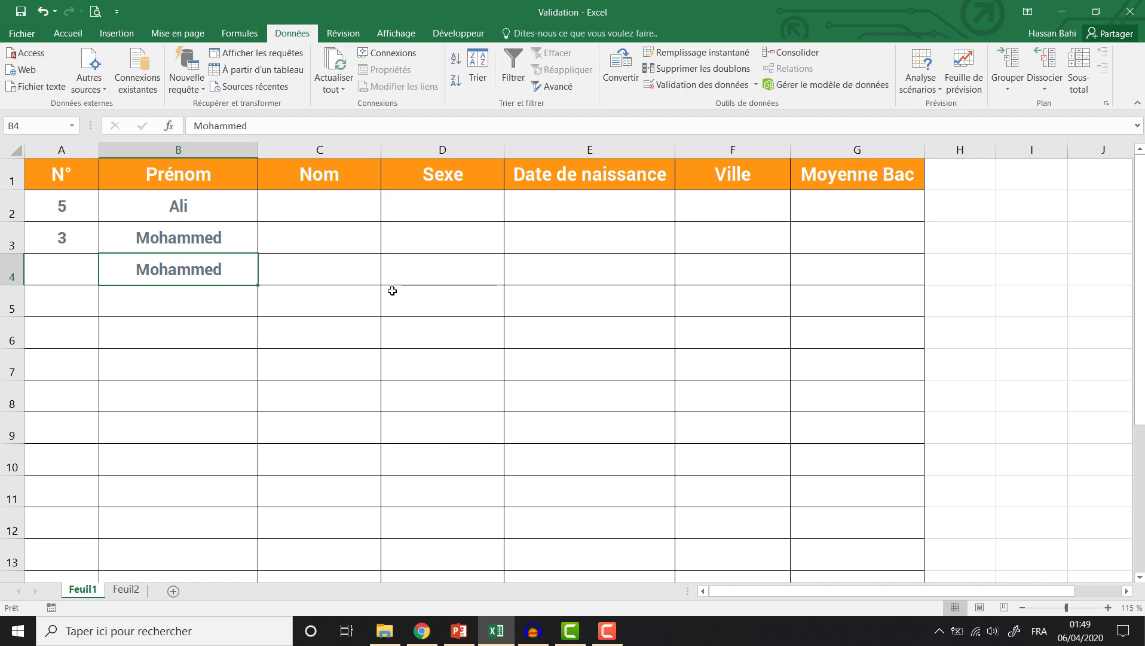
{"action": "left_click", "coordinate": [564, 234]}
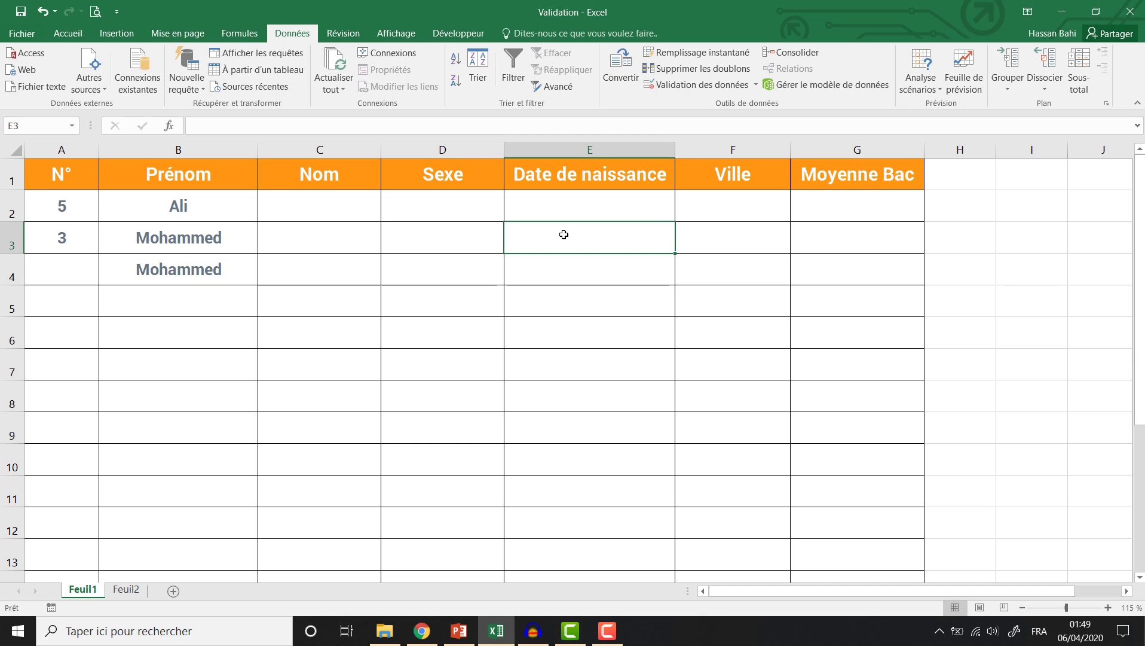
Set up data validation on E2:E13 that allows only dates, with the "comprise entre" criterion.
{"action": "left_click", "coordinate": [578, 207]}
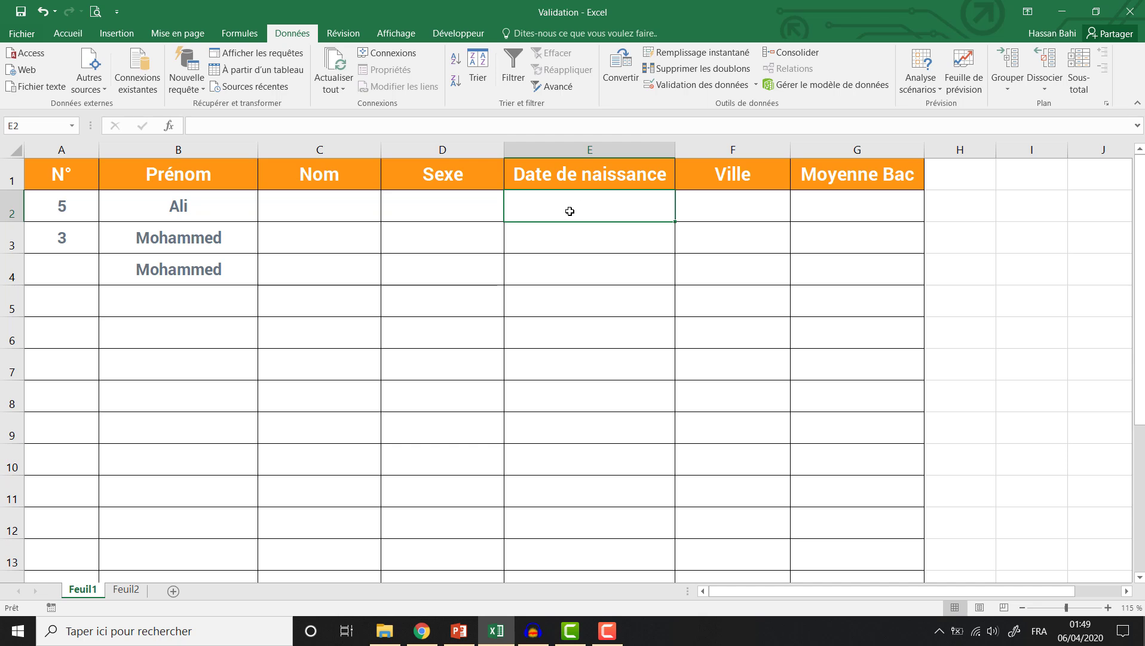
{"action": "left_click_drag", "start_coordinate": [570, 211], "coordinate": [560, 551]}
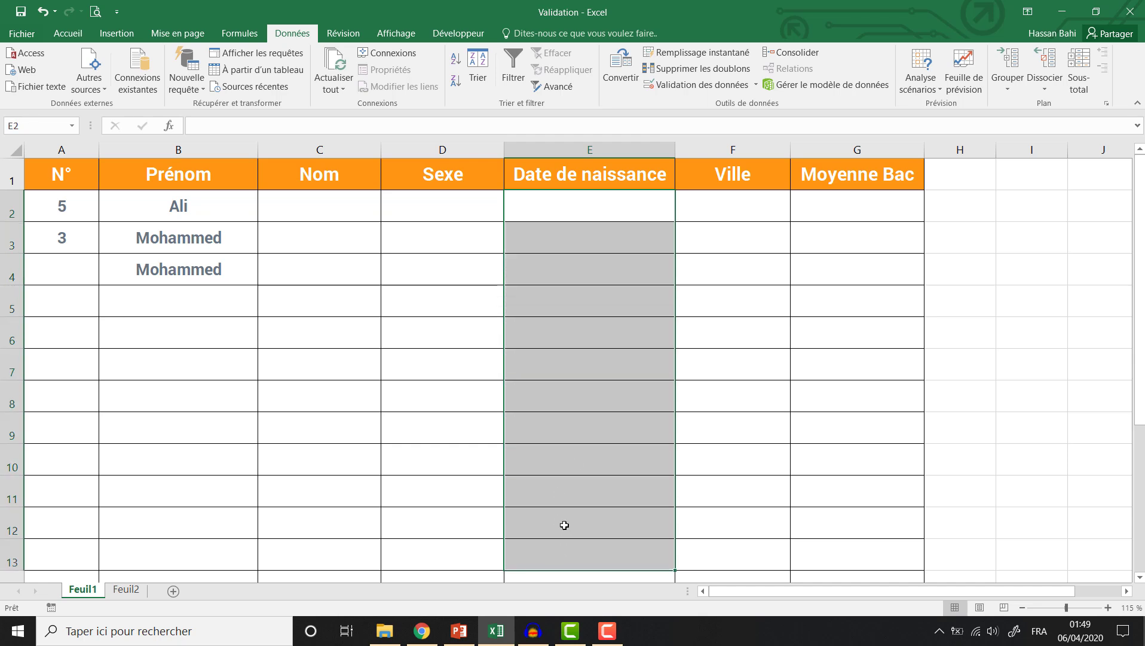
{"action": "left_click", "coordinate": [681, 88]}
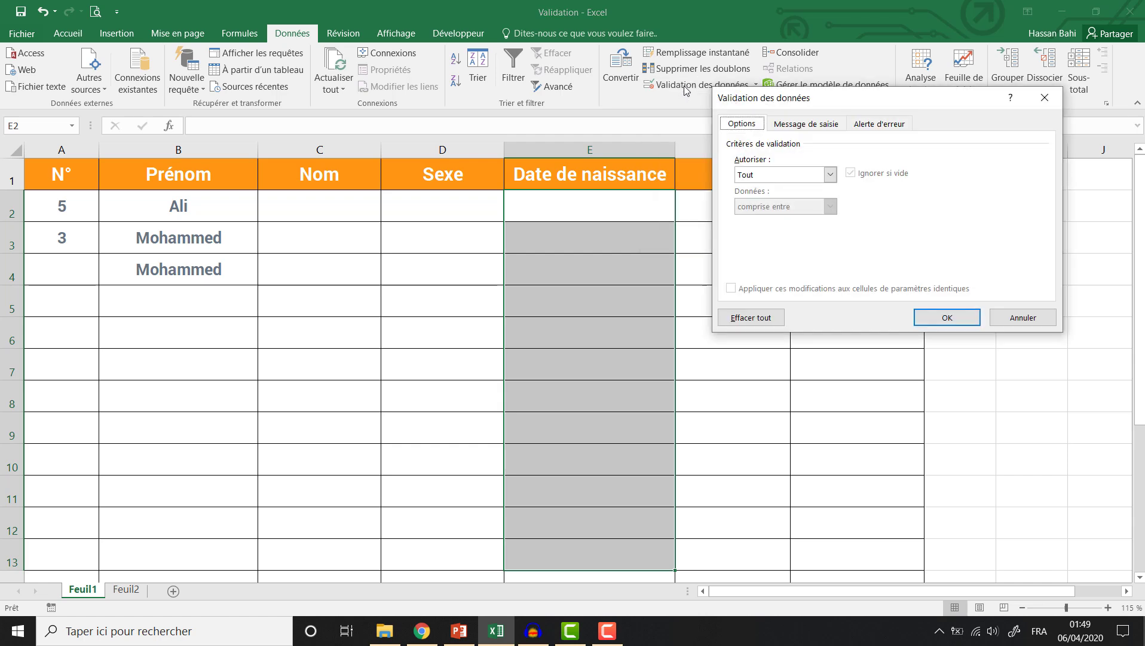
{"action": "left_click", "coordinate": [831, 174]}
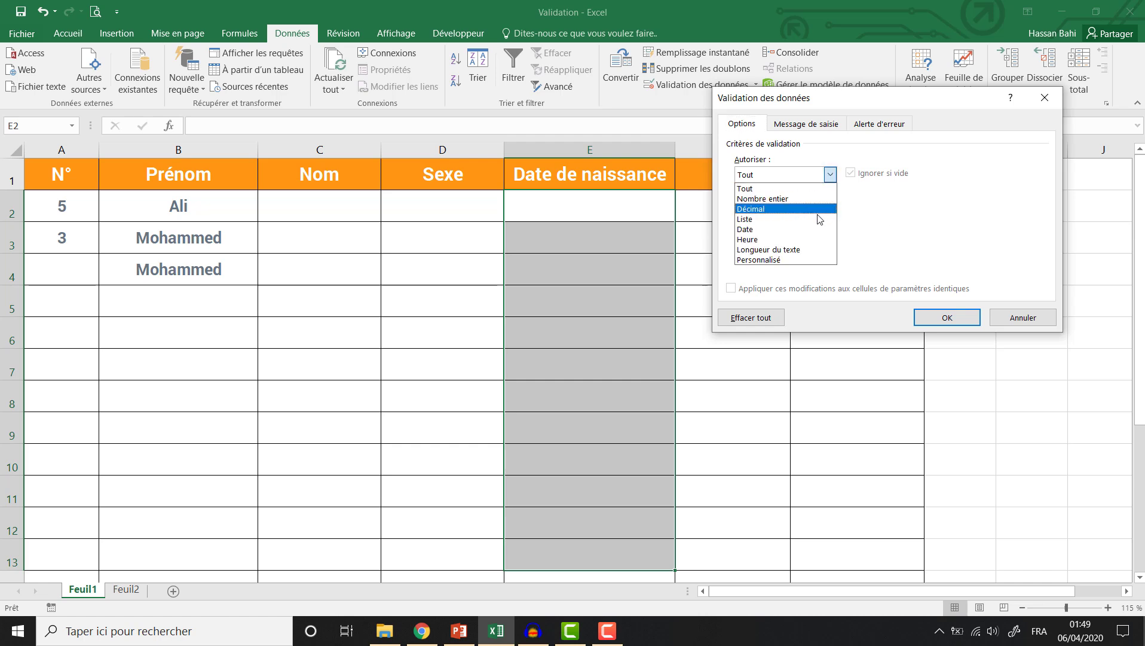
{"action": "left_click", "coordinate": [813, 230]}
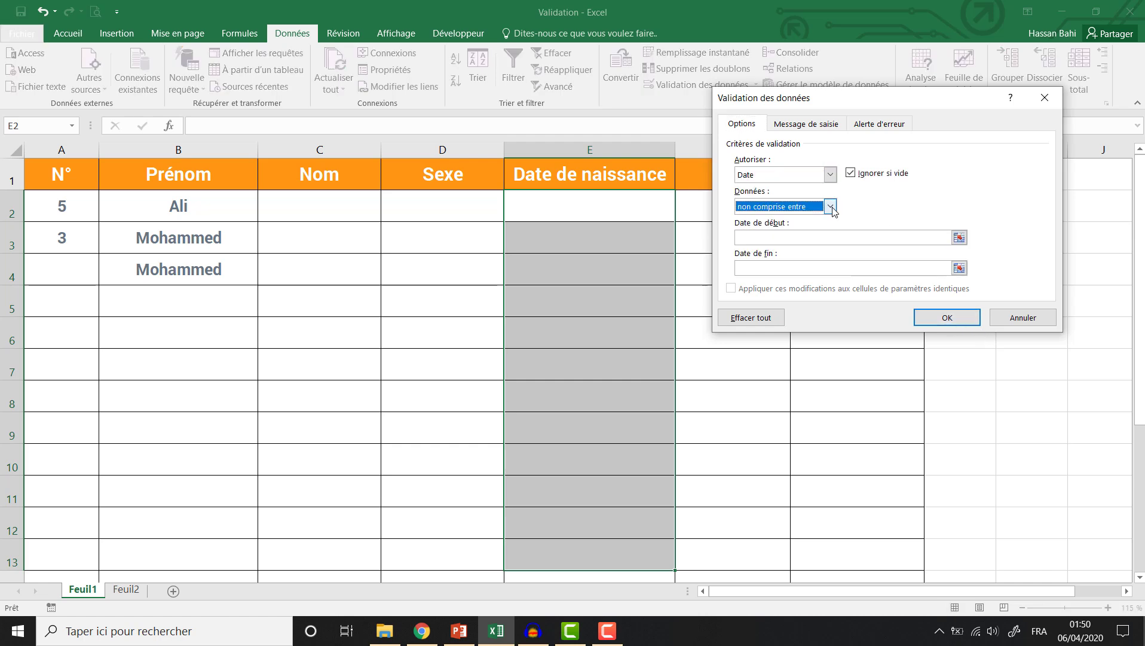
{"action": "left_click", "coordinate": [830, 208]}
{"action": "left_click", "coordinate": [796, 222]}
{"action": "left_click", "coordinate": [833, 207]}
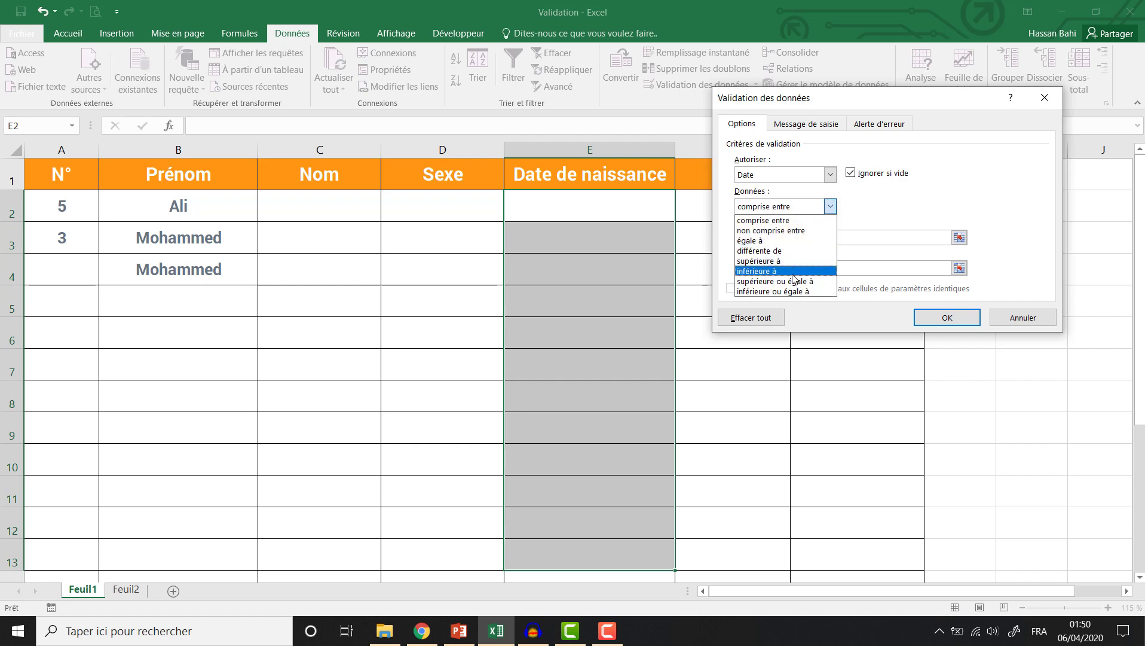
{"action": "left_click", "coordinate": [798, 224]}
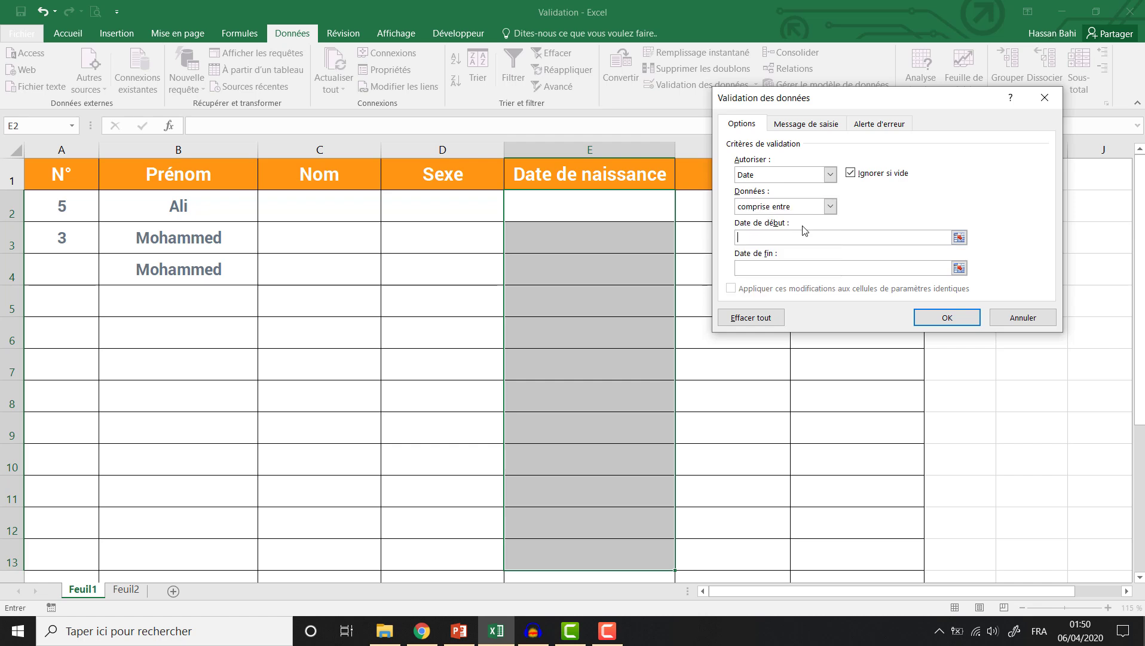
Set the rule's start date to 1/1/1990 and end date to 1/1/2002, and apply it.
{"action": "type", "text": "1/1/1990"}
{"action": "left_click", "coordinate": [797, 269]}
{"action": "type", "text": "1/1/2002"}
{"action": "left_click", "coordinate": [947, 318]}
Enter a birth date within the allowed range in E2 to test the date rule.
{"action": "left_click", "coordinate": [622, 214]}
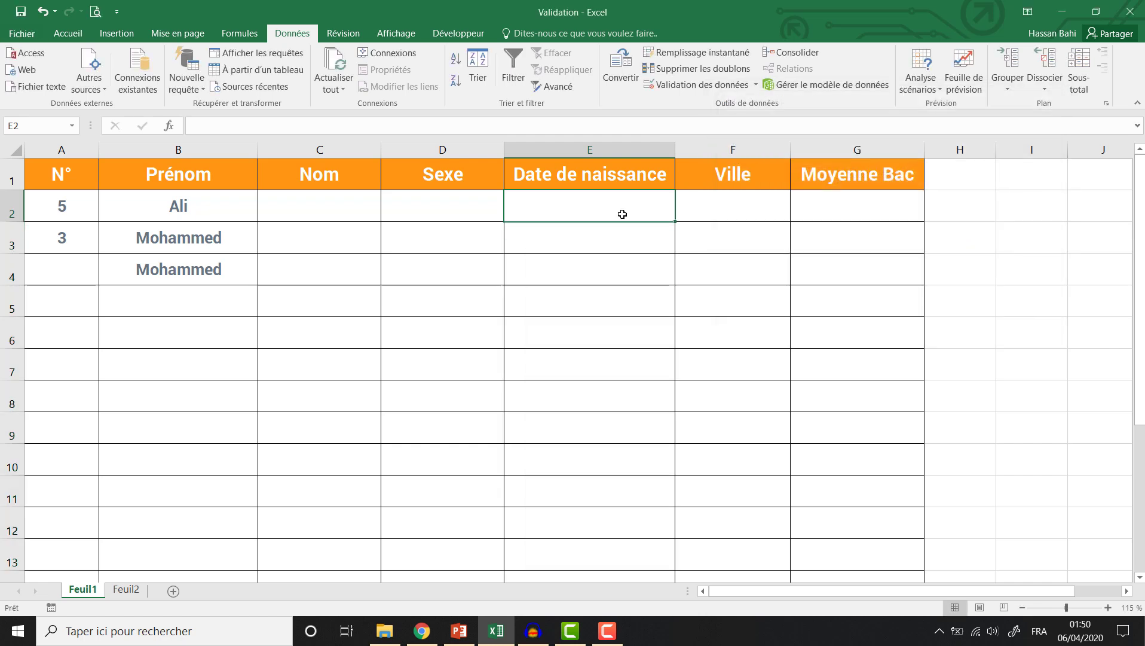
{"action": "type", "text": "1"}
{"action": "key", "text": "BackSpace"}
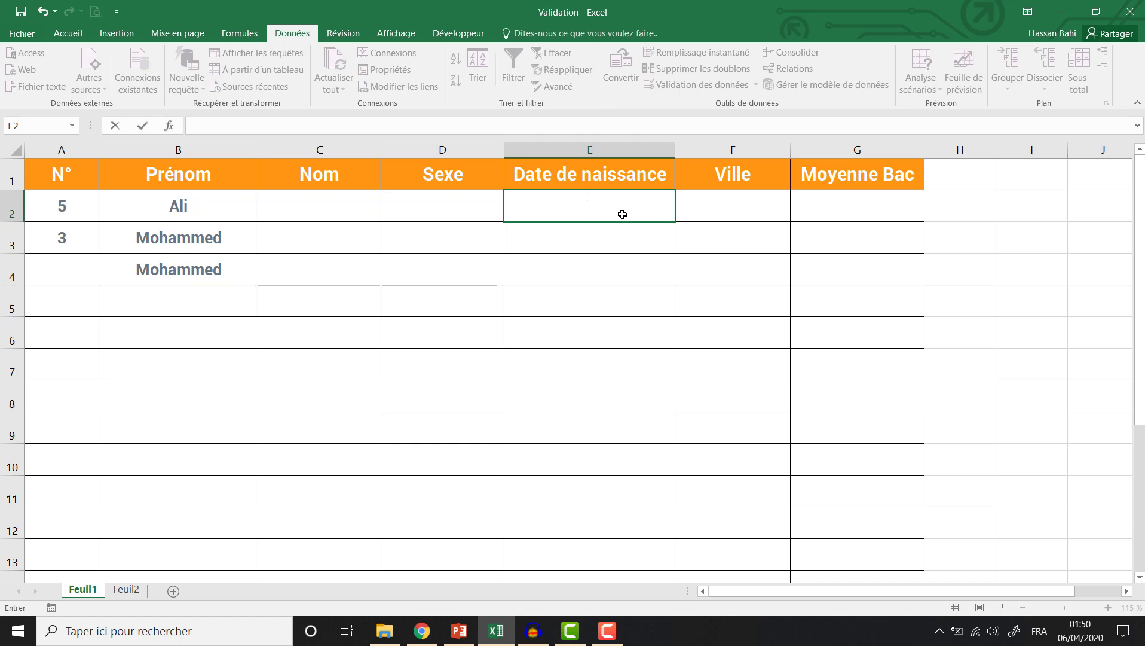
{"action": "type", "text": "12/8"}
{"action": "type", "text": "/1995"}
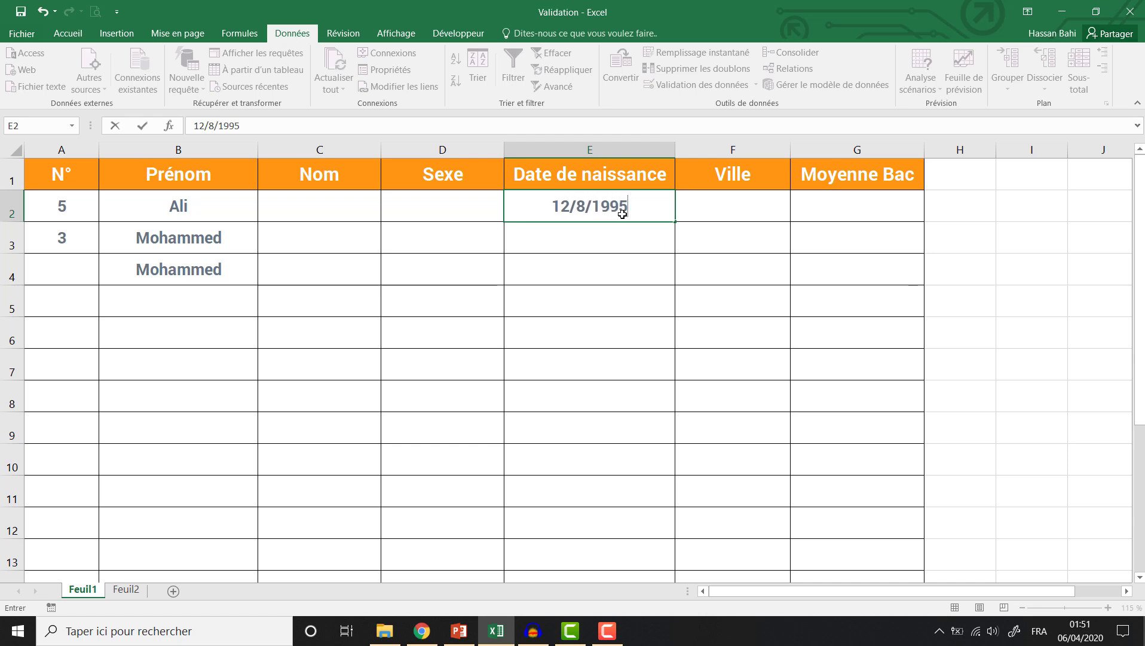
{"action": "key", "text": "Return"}
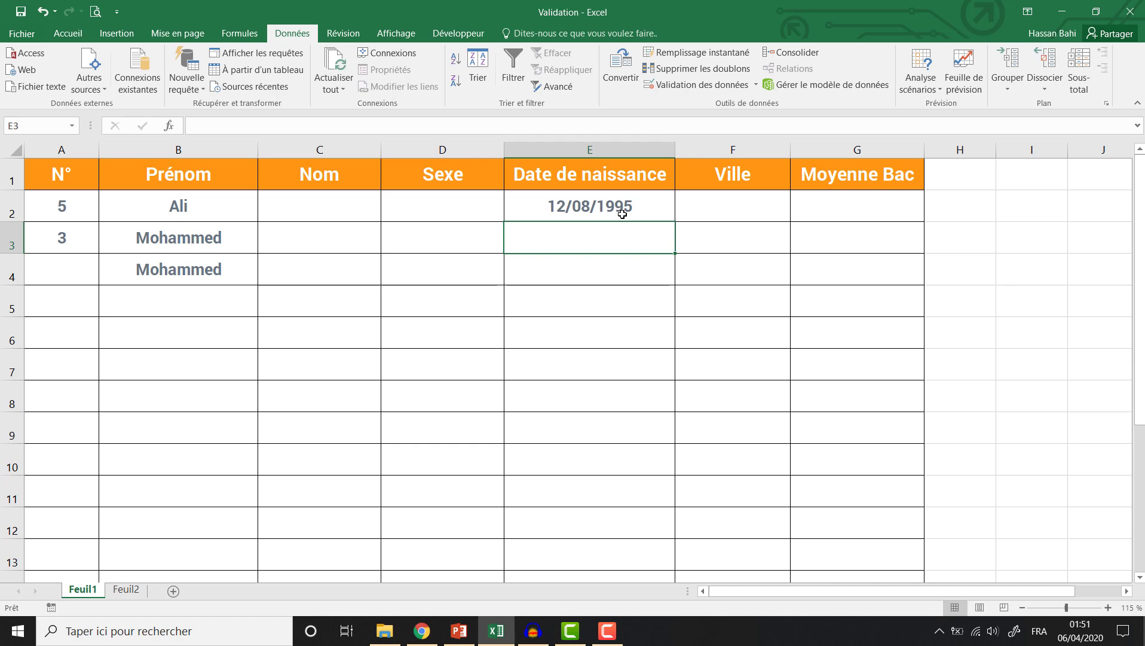
Try to enter a birth date earlier than the allowed start date in E3.
{"action": "type", "text": "5/"}
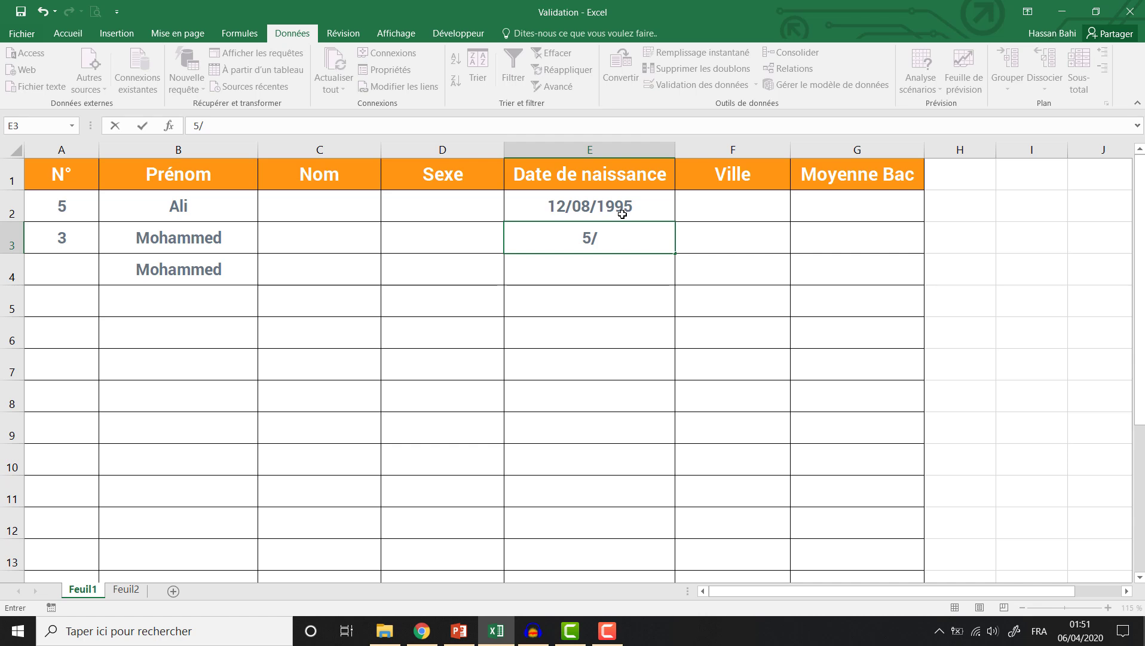
{"action": "type", "text": "9/1986"}
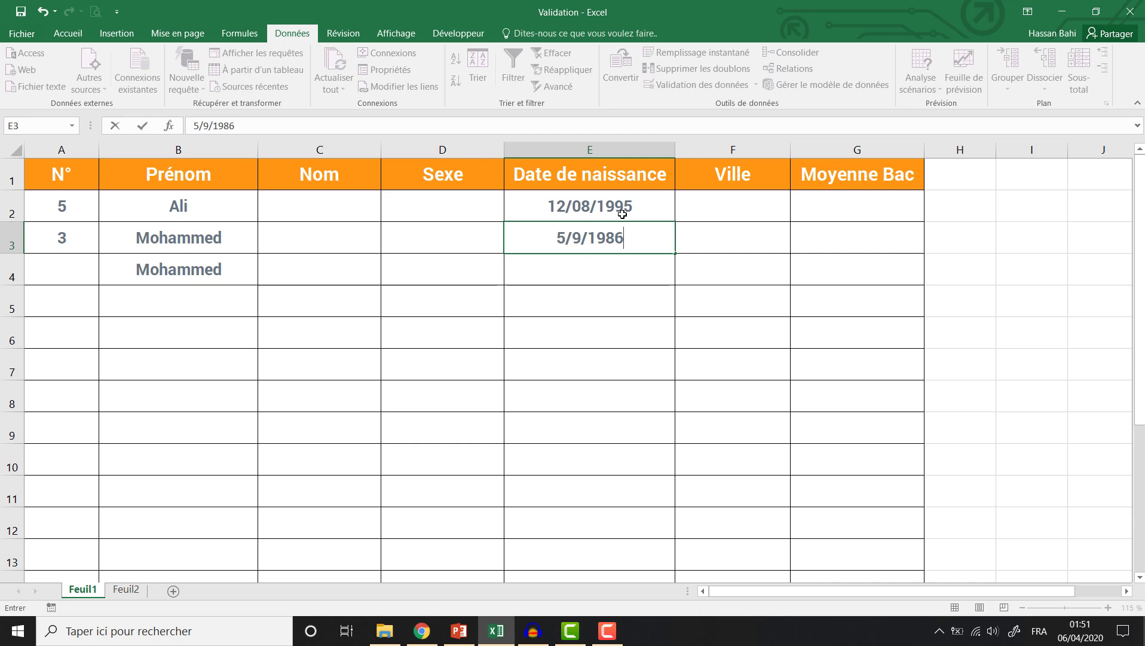
{"action": "key", "text": "Return"}
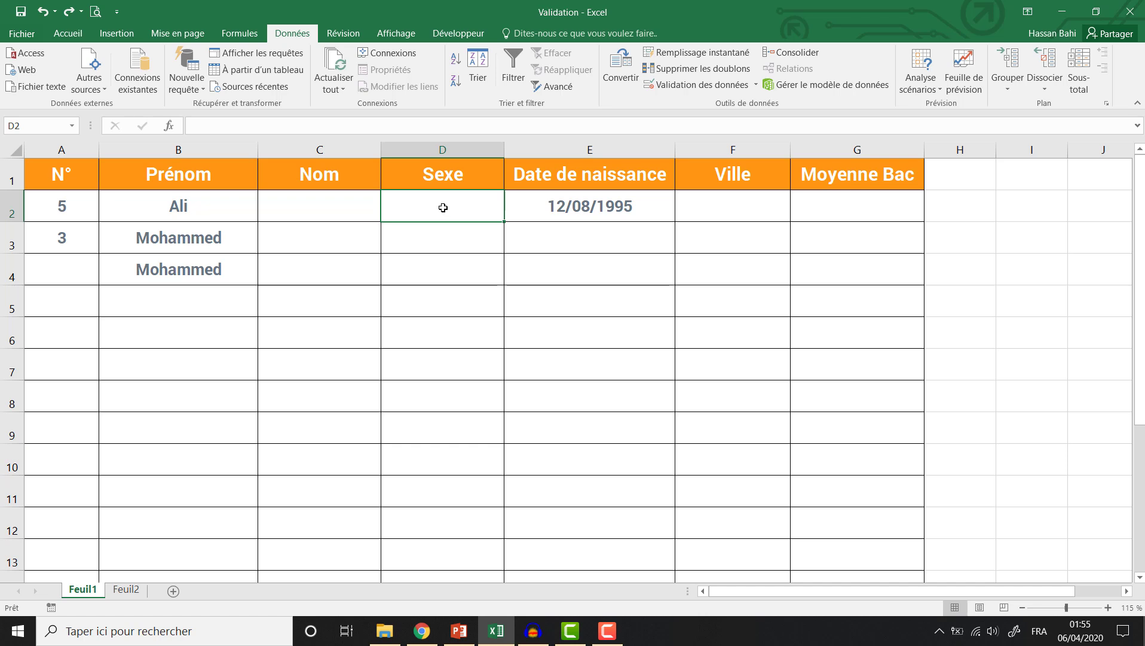
Add list validation to D2:D13 with the source values Masculin;Féminin.
{"action": "left_click_drag", "start_coordinate": [442, 212], "coordinate": [428, 556]}
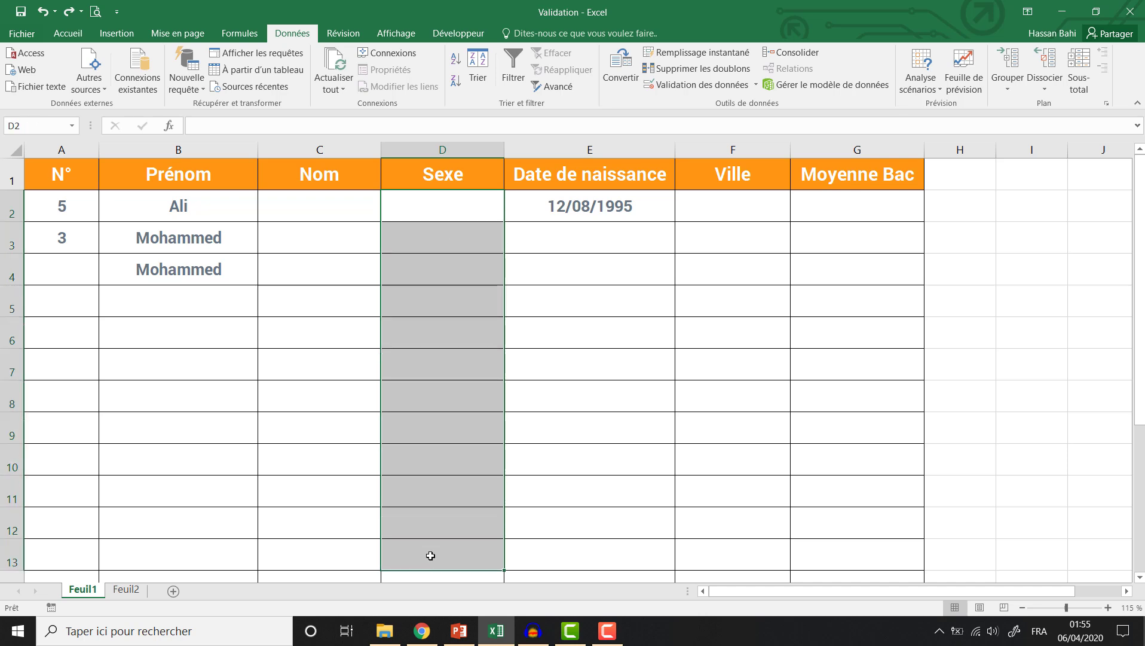
{"action": "left_click", "coordinate": [663, 87]}
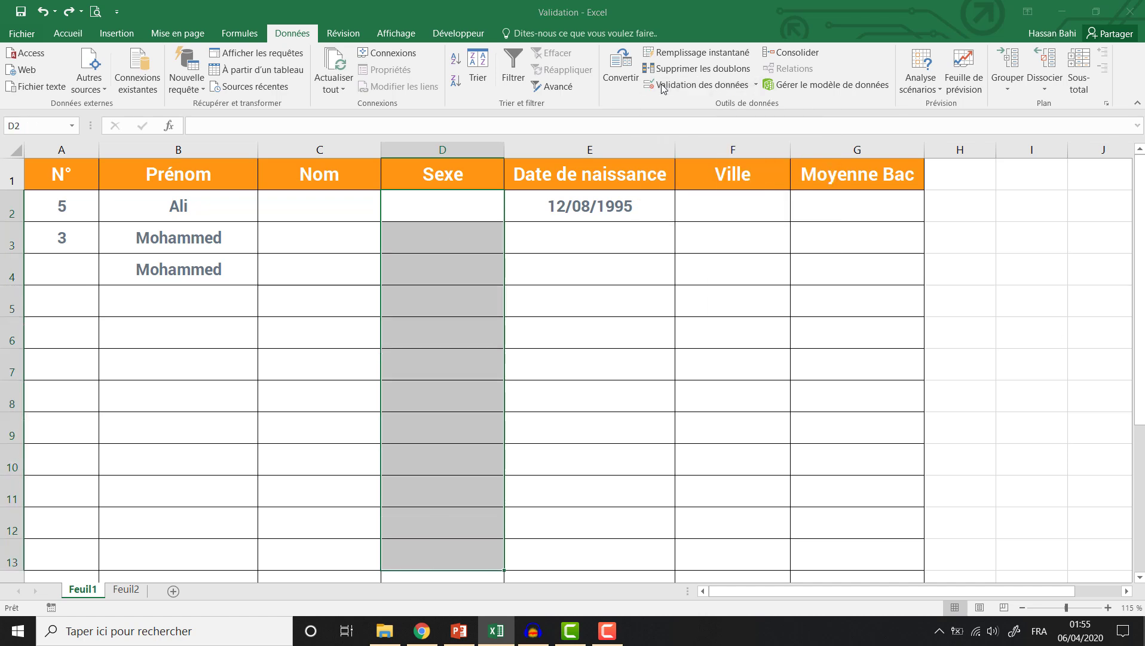
{"action": "left_click", "coordinate": [832, 175]}
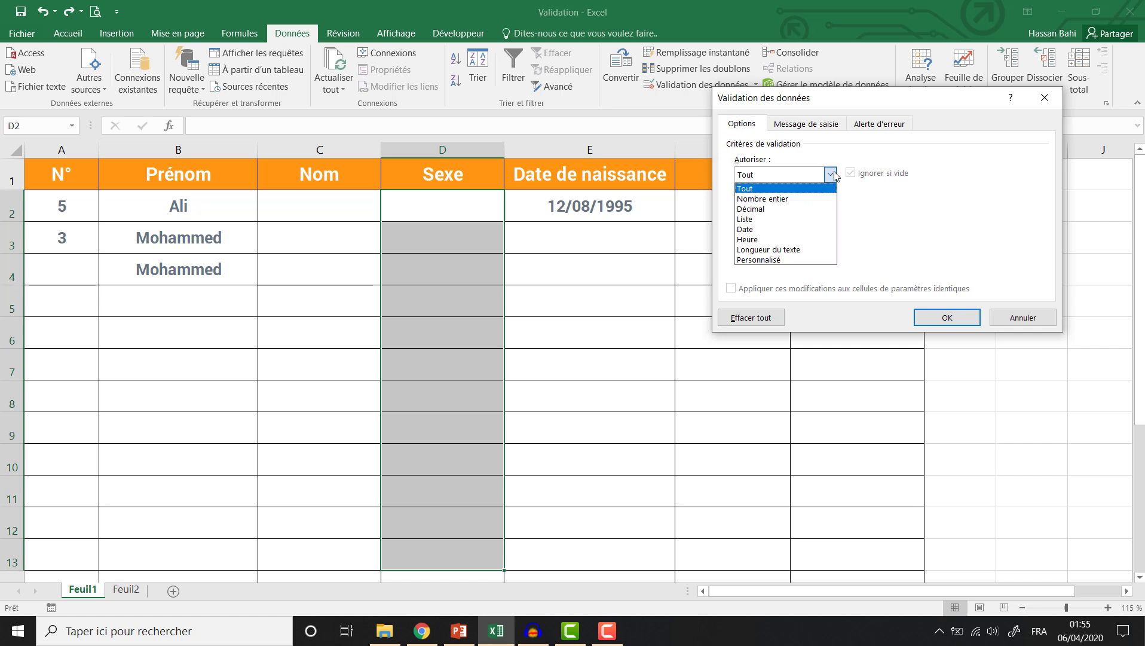
{"action": "left_click", "coordinate": [804, 220]}
{"action": "left_click", "coordinate": [803, 239]}
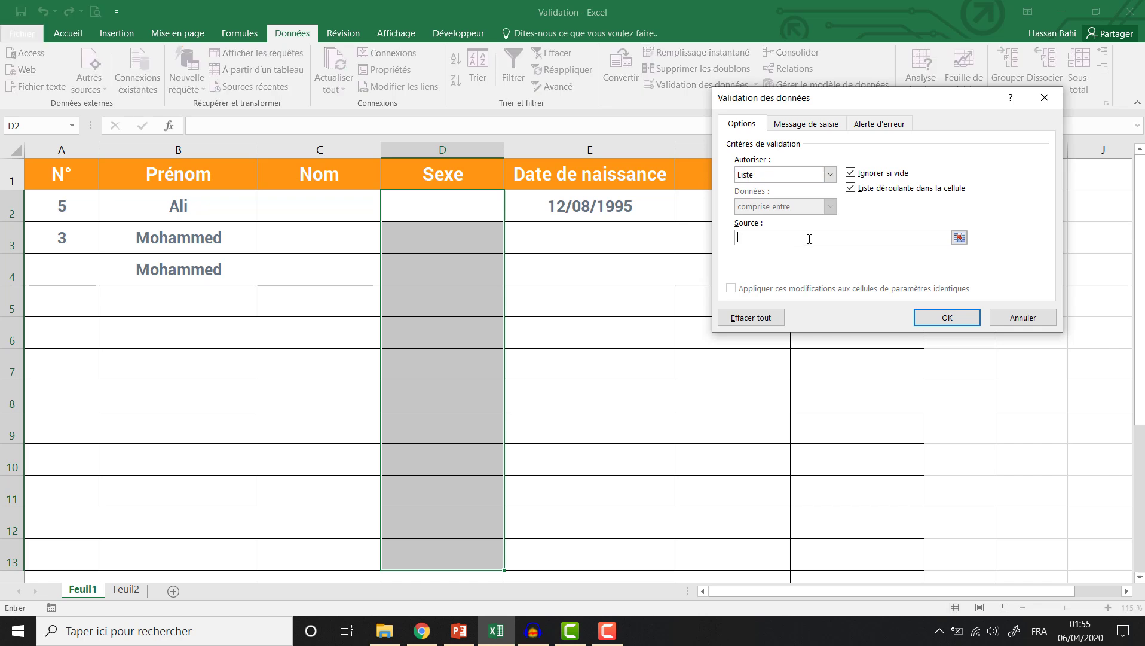
{"action": "type", "text": "Masculin;Féminin"}
{"action": "left_click_drag", "start_coordinate": [768, 238], "coordinate": [771, 238]}
{"action": "type", "text": ";"}
{"action": "left_click", "coordinate": [957, 324]}
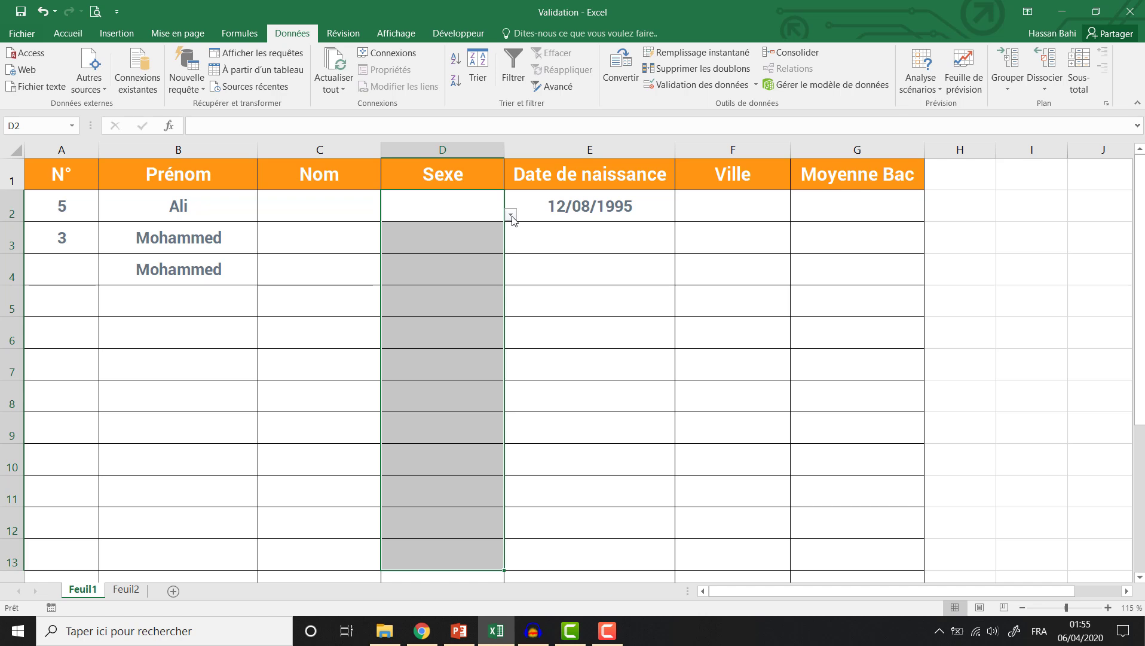
Choose Masculin from the list in D2, and change the choice to Féminin.
{"action": "left_click", "coordinate": [483, 210]}
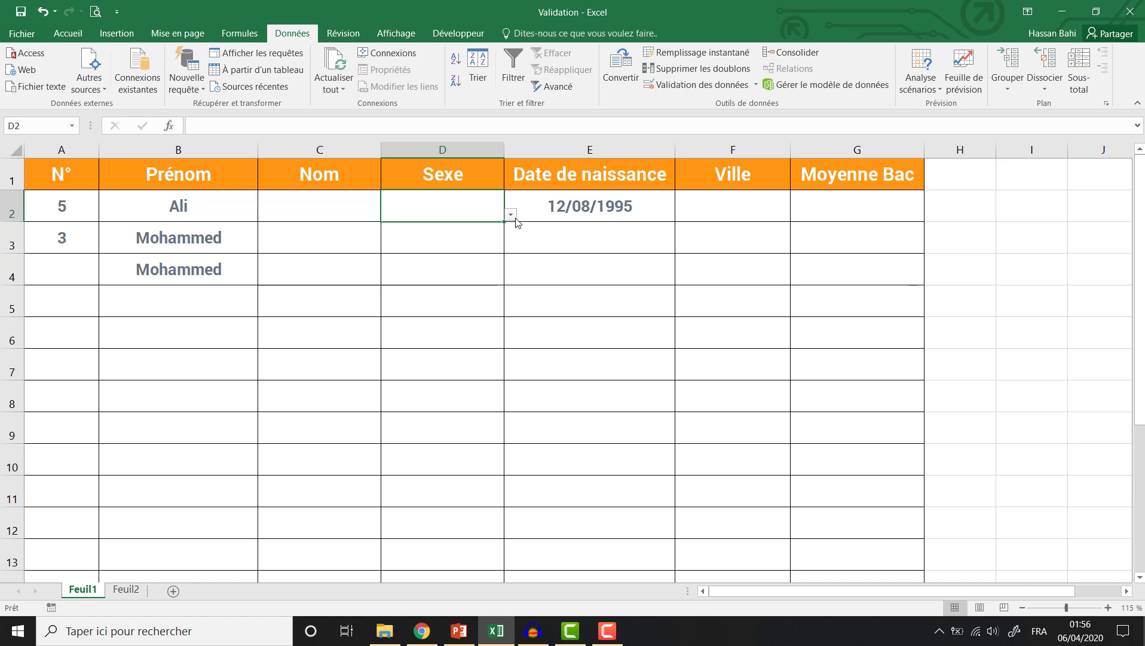
{"action": "left_click", "coordinate": [511, 215]}
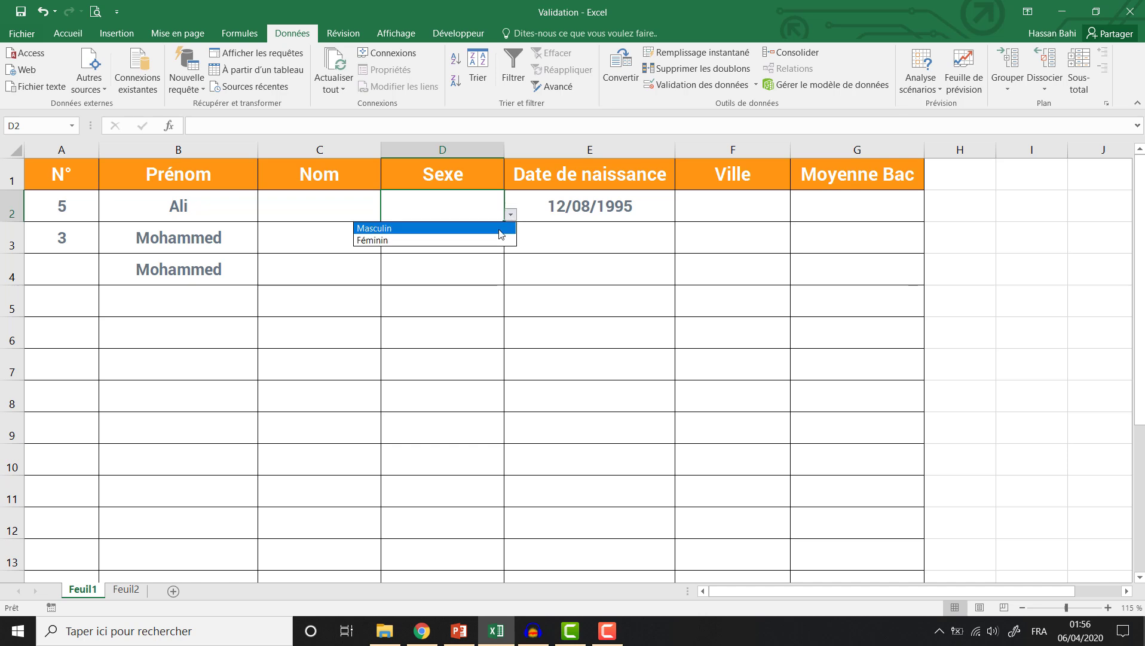
{"action": "left_click", "coordinate": [501, 234]}
{"action": "left_click", "coordinate": [511, 214]}
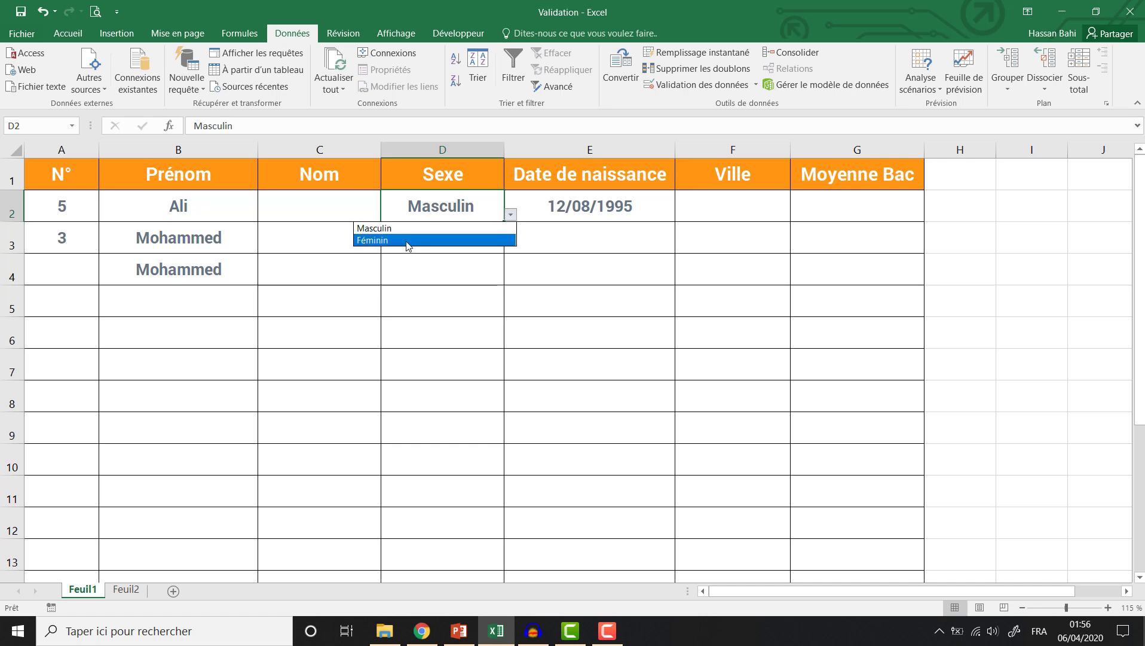
{"action": "left_click", "coordinate": [408, 241]}
Choose Féminin from the list in D3.
{"action": "left_click", "coordinate": [450, 237]}
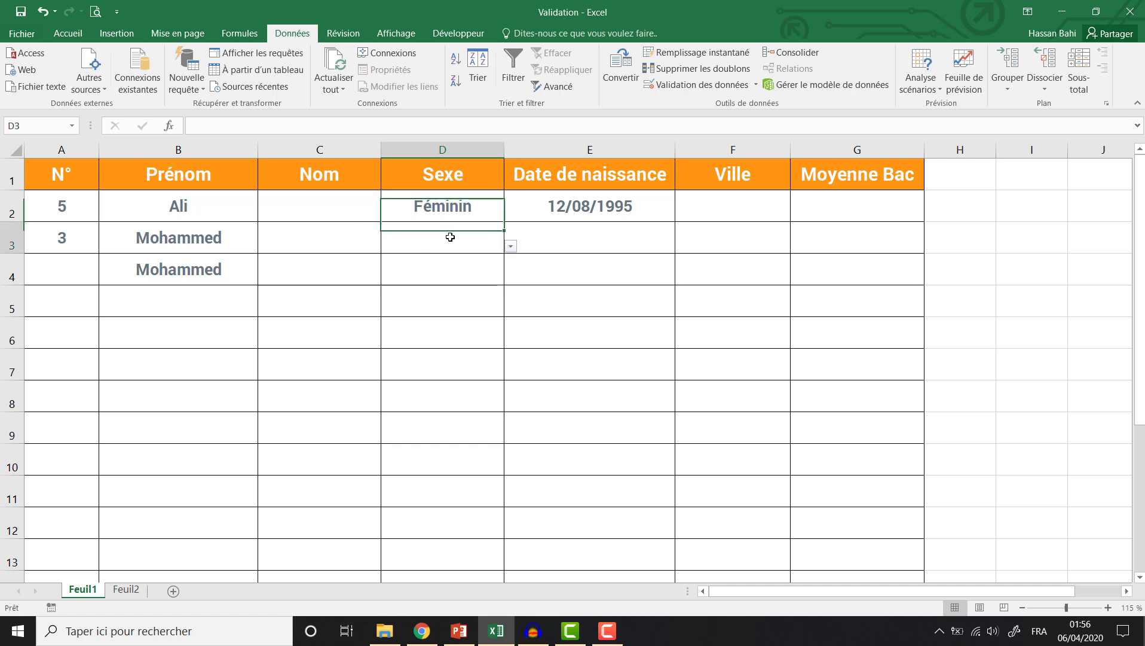
{"action": "left_click", "coordinate": [511, 246]}
{"action": "left_click", "coordinate": [481, 275]}
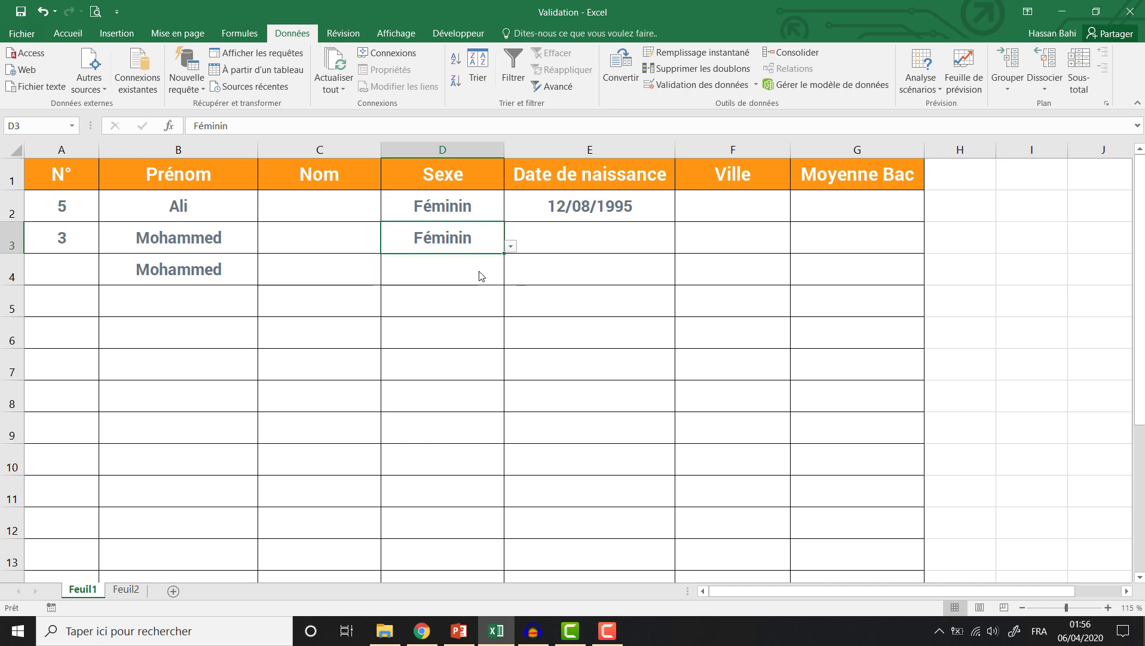
Review the list of cities in column L that can supply the Ville column.
{"action": "left_click", "coordinate": [475, 204]}
{"action": "key", "text": "ctrl+c"}
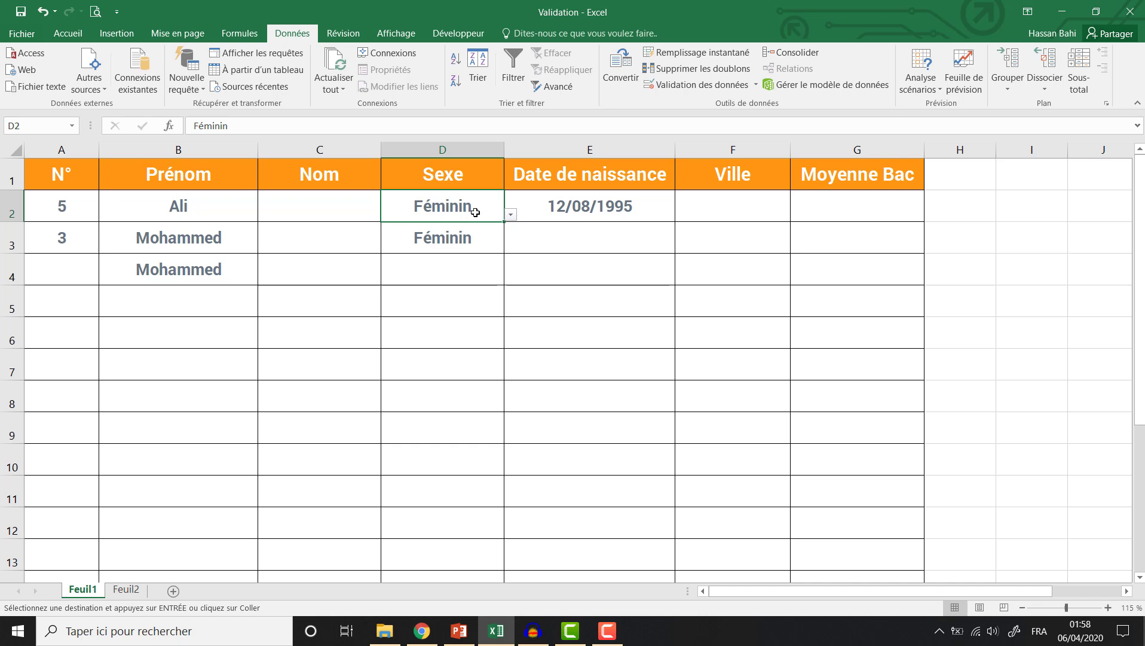
{"action": "left_click", "coordinate": [728, 209]}
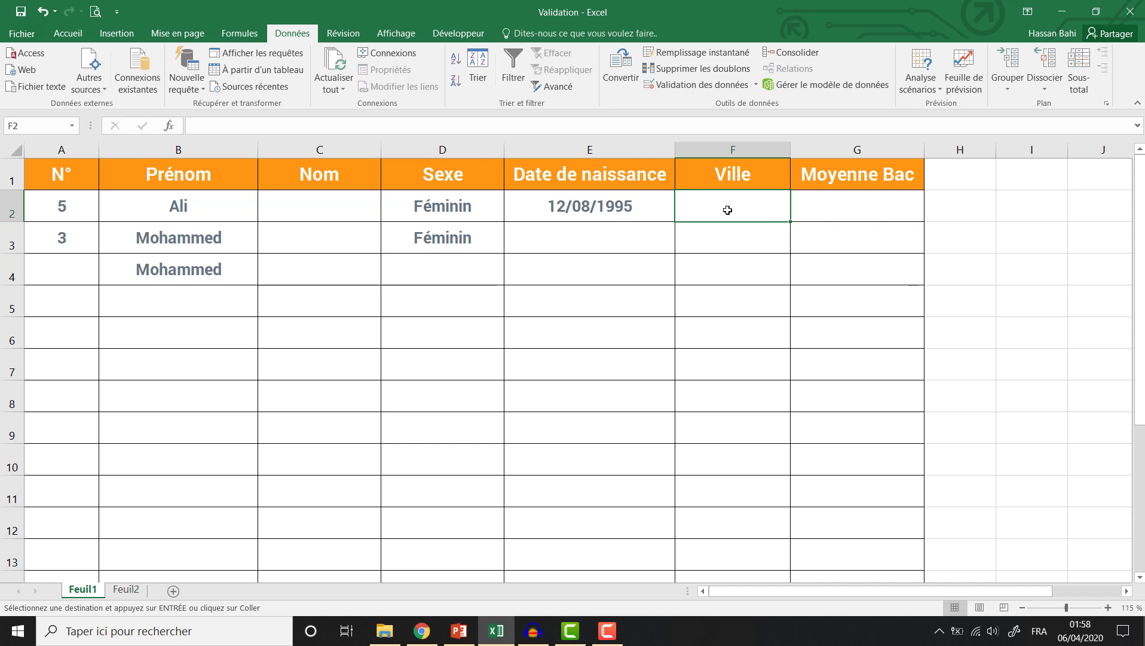
{"action": "left_click_drag", "start_coordinate": [797, 592], "coordinate": [886, 608]}
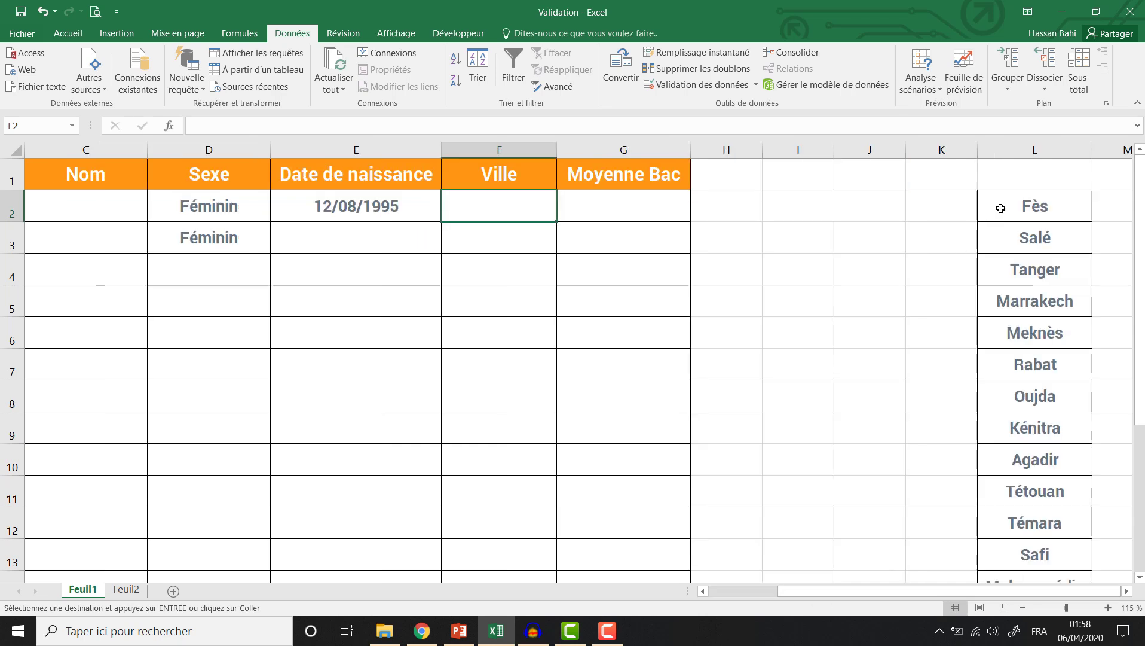
{"action": "left_click_drag", "start_coordinate": [1000, 207], "coordinate": [1043, 588]}
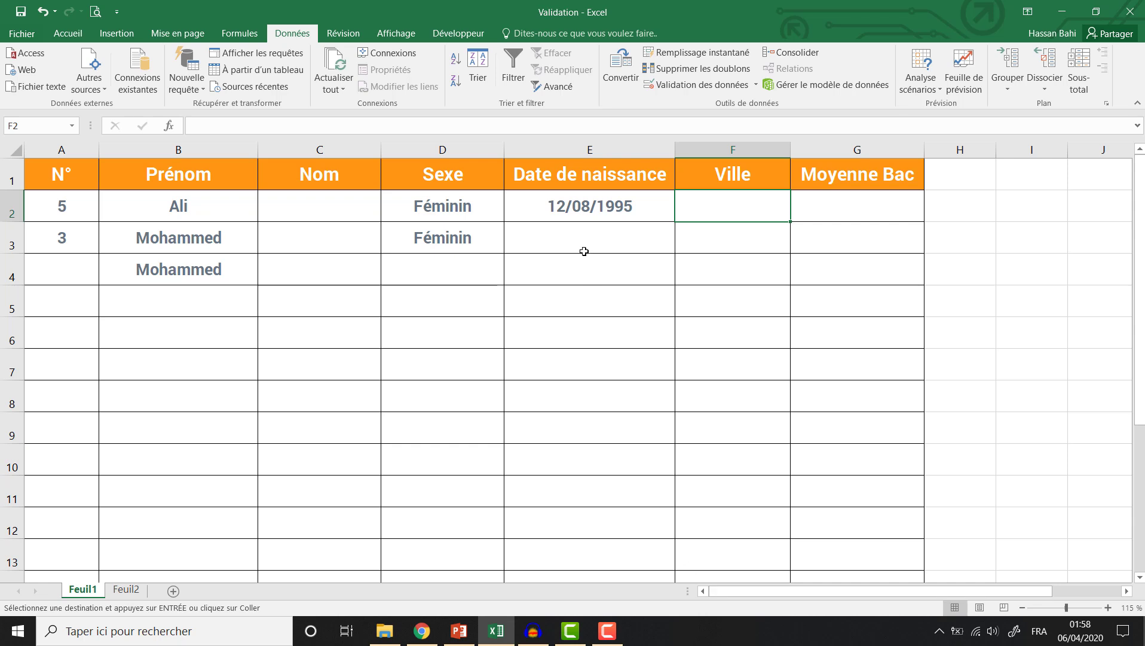
{"action": "key", "text": "Escape"}
Add list validation to F2:F13 with the city range =$L$2:$L$20 as its source.
{"action": "left_click_drag", "start_coordinate": [713, 213], "coordinate": [752, 546]}
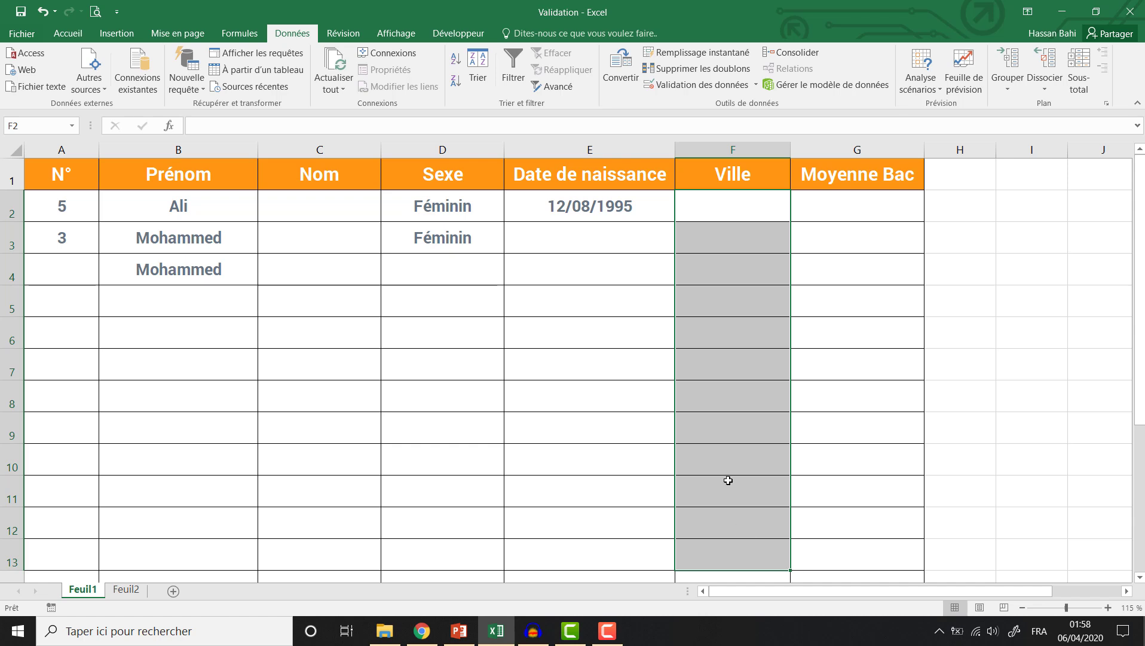
{"action": "left_click", "coordinate": [688, 85]}
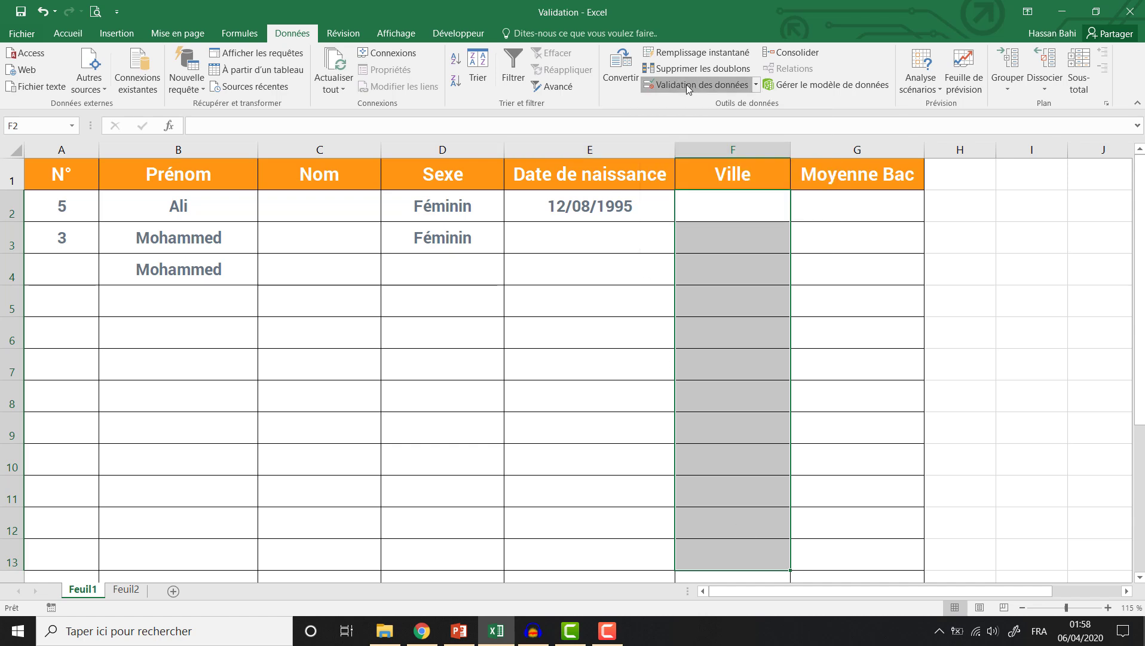
{"action": "left_click", "coordinate": [830, 174]}
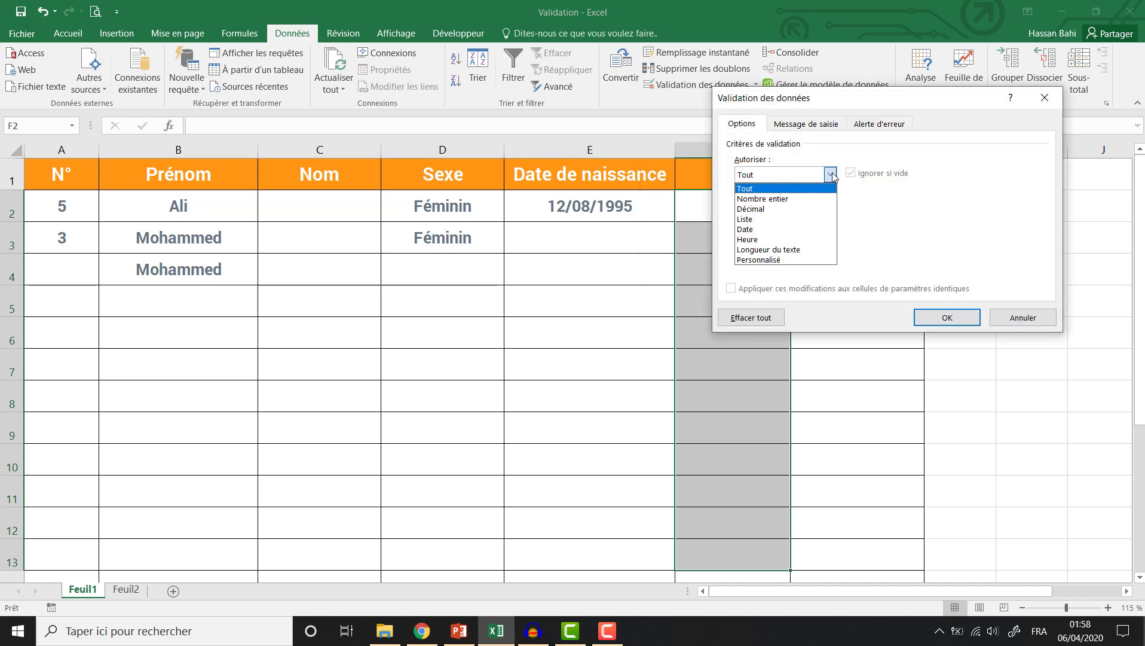
{"action": "left_click", "coordinate": [801, 219]}
{"action": "left_click", "coordinate": [813, 238]}
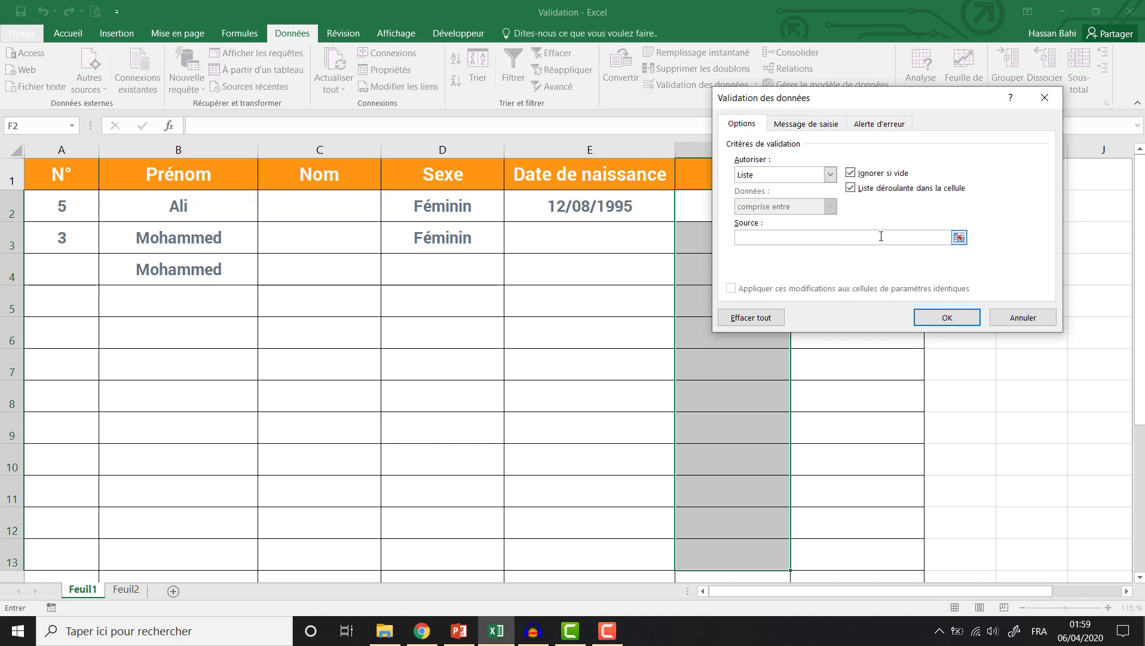
{"action": "left_click", "coordinate": [958, 238]}
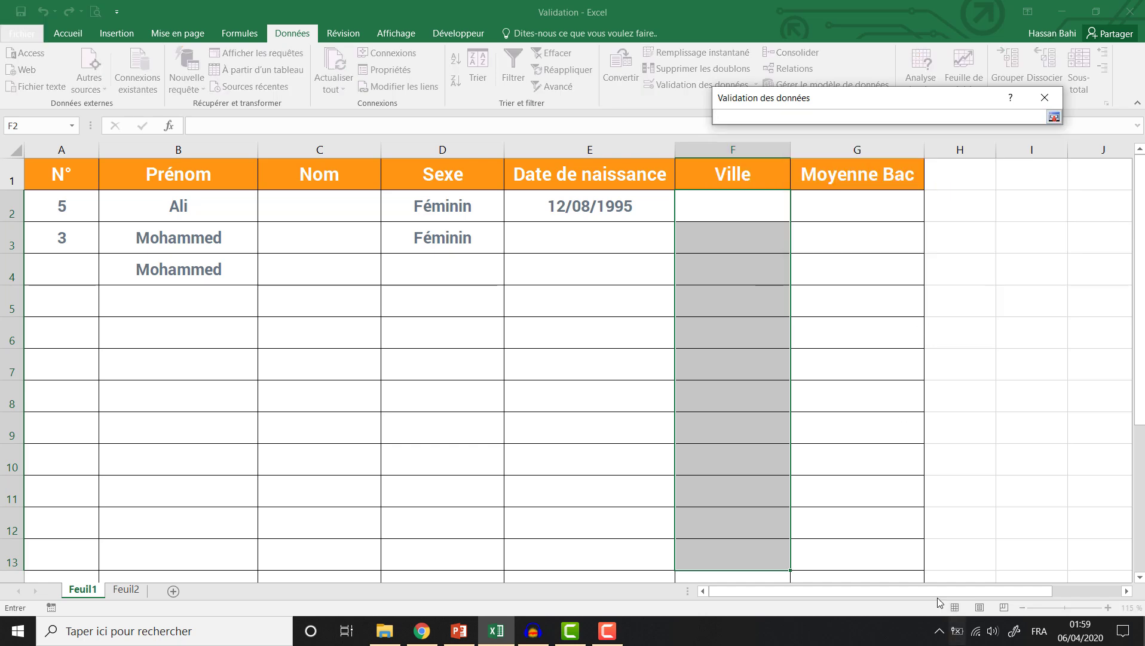
{"action": "left_click_drag", "start_coordinate": [938, 589], "coordinate": [1040, 605]}
{"action": "left_click_drag", "start_coordinate": [1033, 209], "coordinate": [1037, 487]}
{"action": "key", "text": "Return"}
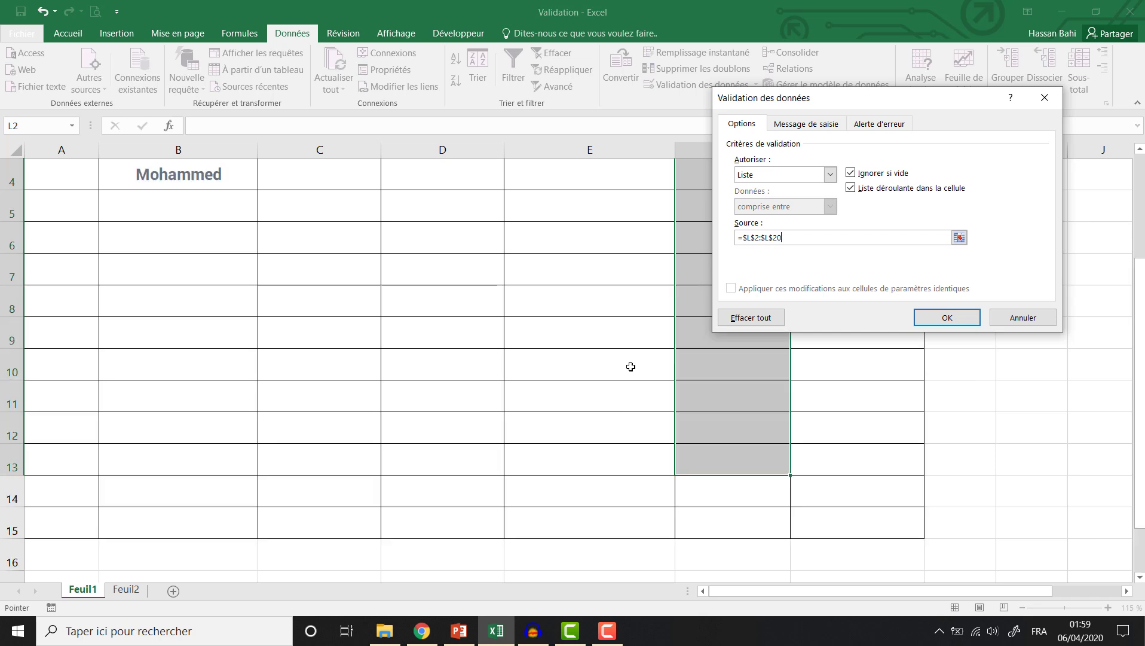
{"action": "left_click", "coordinate": [932, 313]}
Apply the city list validation and choose El Jadida from the list in F2.
{"action": "left_click", "coordinate": [763, 211]}
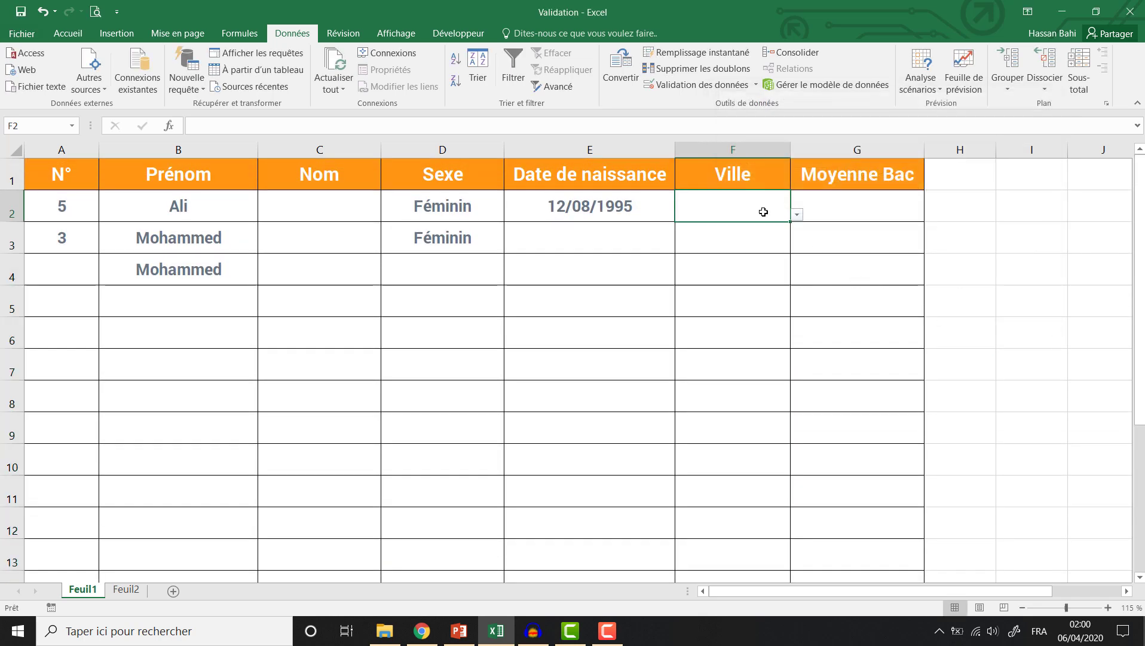
{"action": "left_click", "coordinate": [798, 215]}
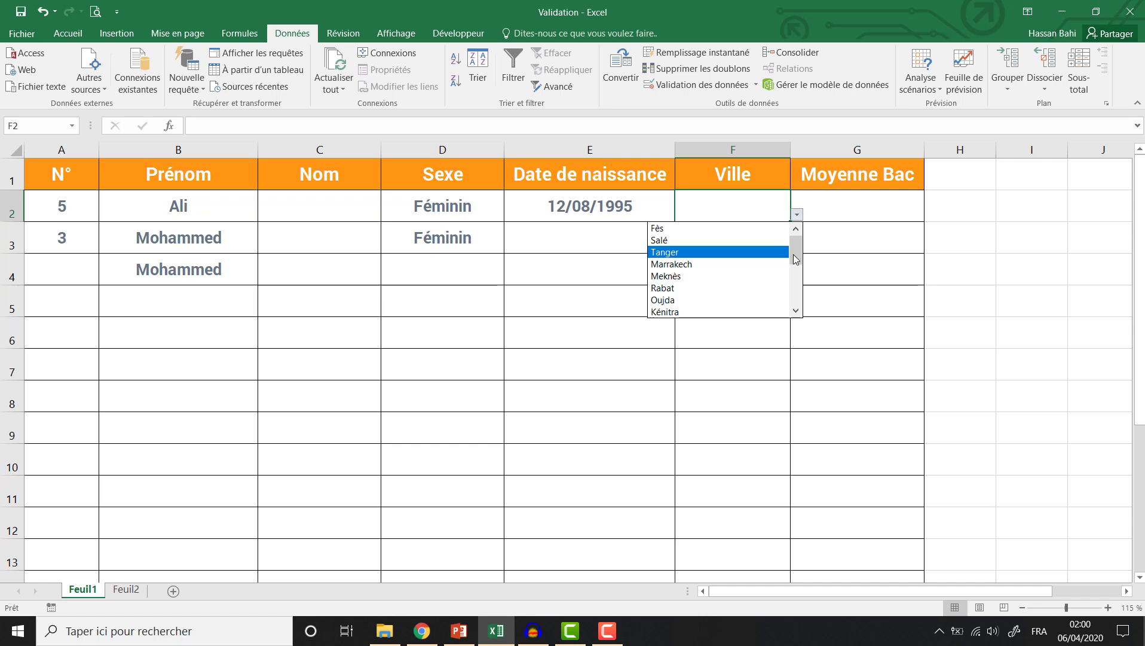
{"action": "left_click_drag", "start_coordinate": [796, 259], "coordinate": [788, 296]}
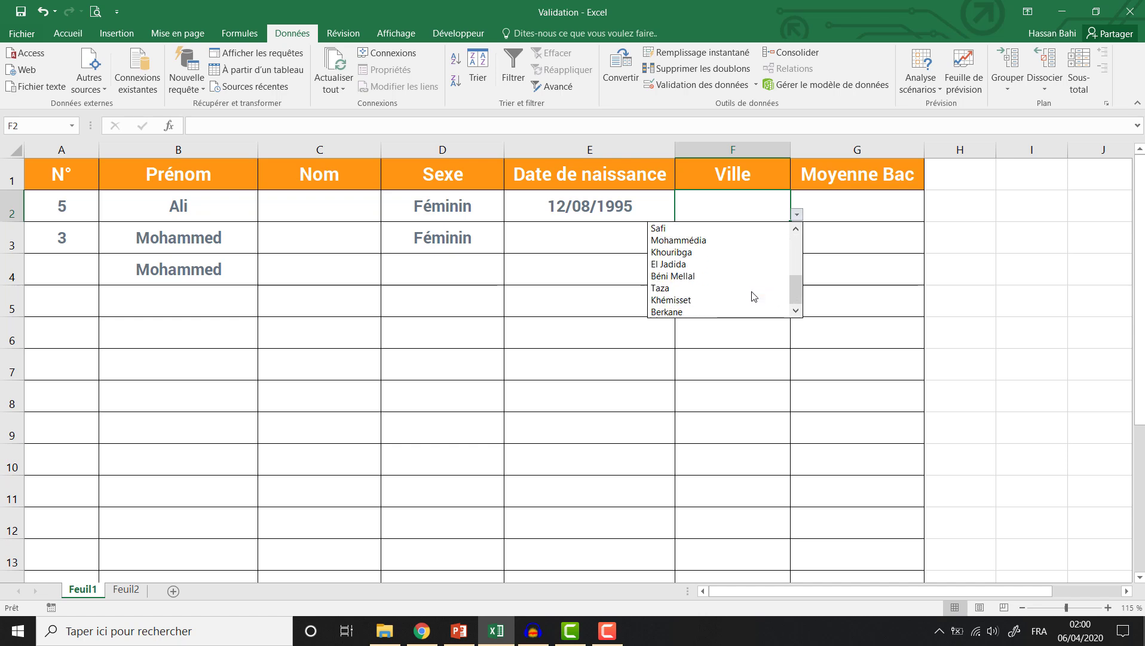
{"action": "left_click", "coordinate": [745, 264]}
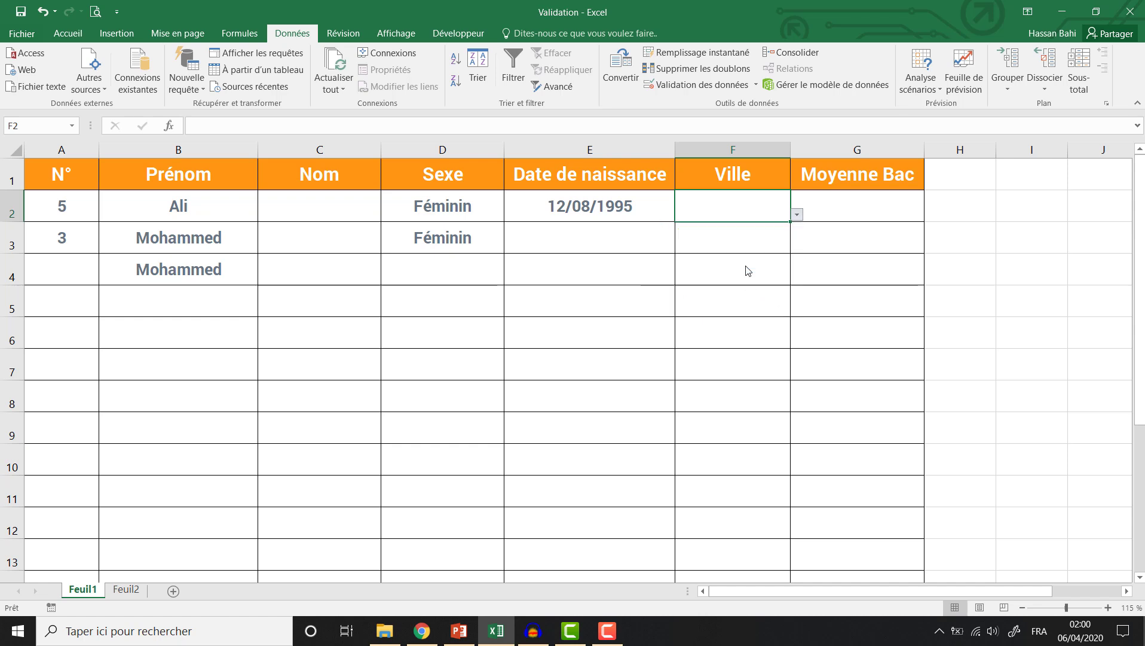
Choose Tanger from the city list in F3.
{"action": "left_click", "coordinate": [755, 245]}
{"action": "left_click", "coordinate": [797, 247]}
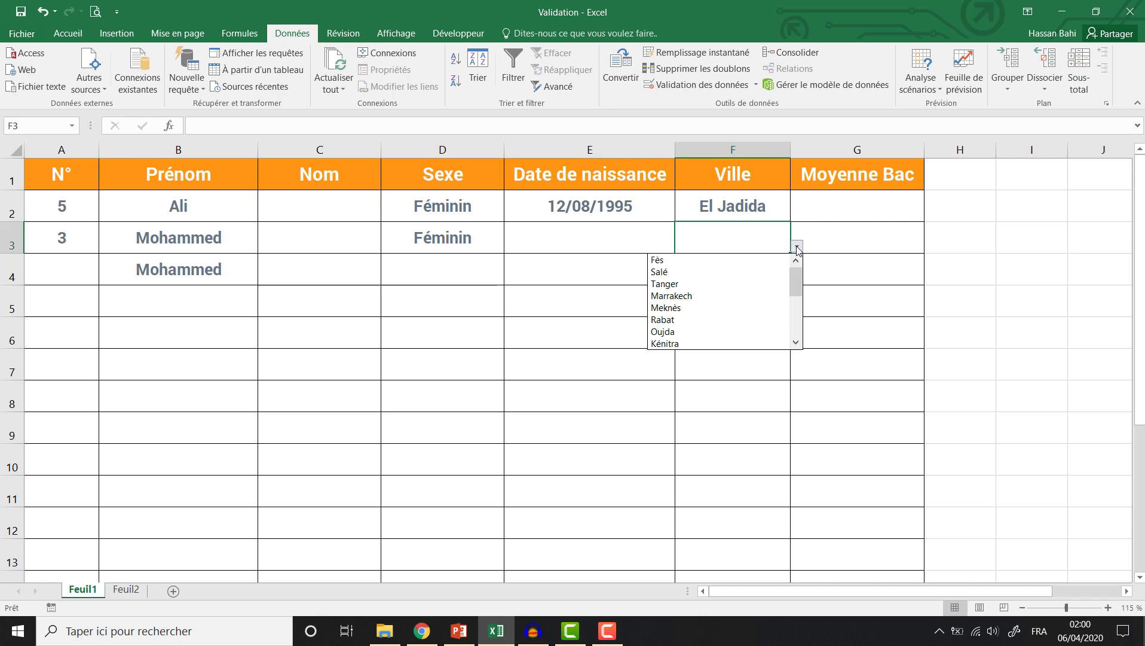
{"action": "left_click", "coordinate": [771, 283]}
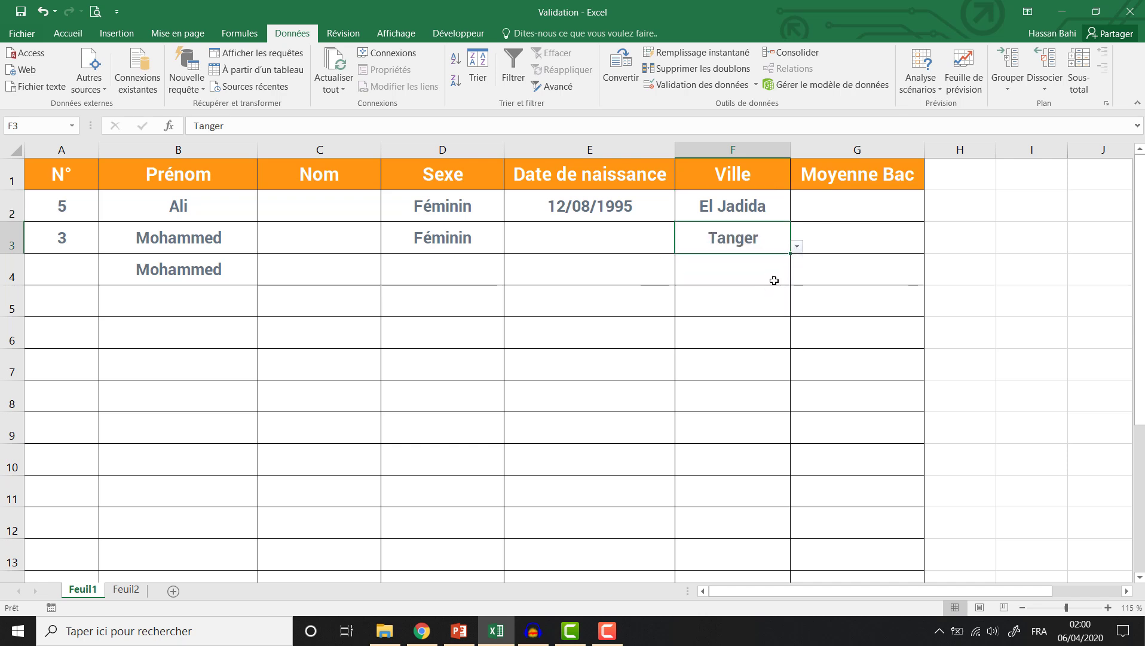
Add Décimal validation to G2 under Moyenne Bac, allowing values between a minimum of 0 and a maximum of 20.
{"action": "left_click", "coordinate": [829, 208]}
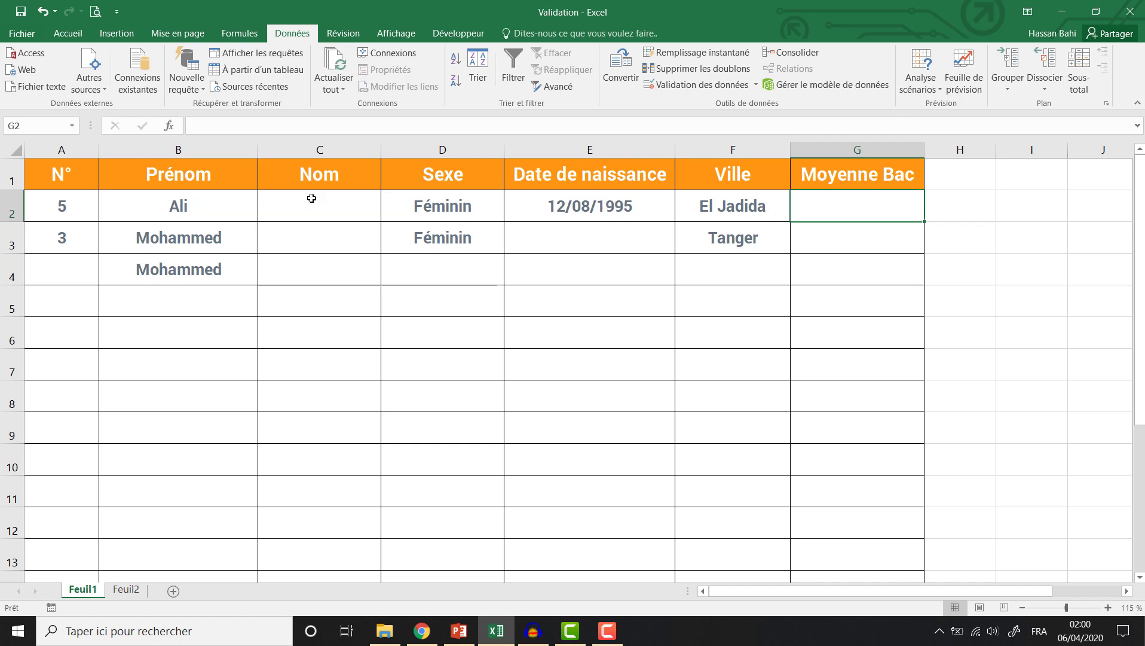
{"action": "left_click_drag", "start_coordinate": [61, 206], "coordinate": [66, 233]}
{"action": "left_click", "coordinate": [831, 213]}
{"action": "left_click", "coordinate": [660, 86]}
{"action": "left_click", "coordinate": [830, 174]}
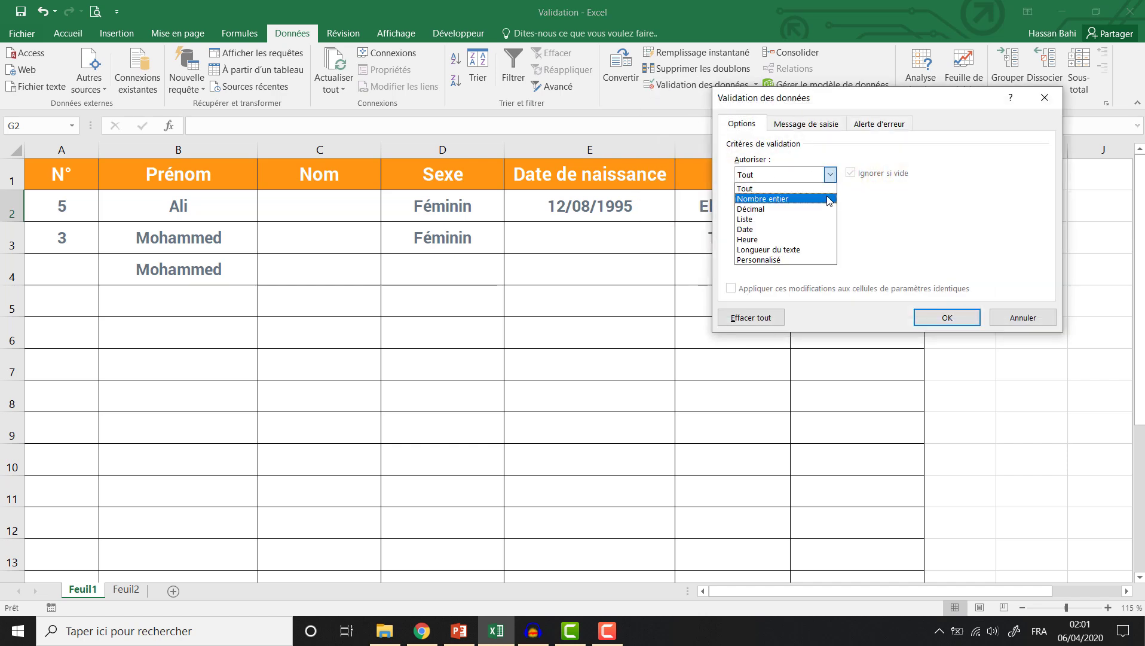
{"action": "left_click", "coordinate": [815, 209]}
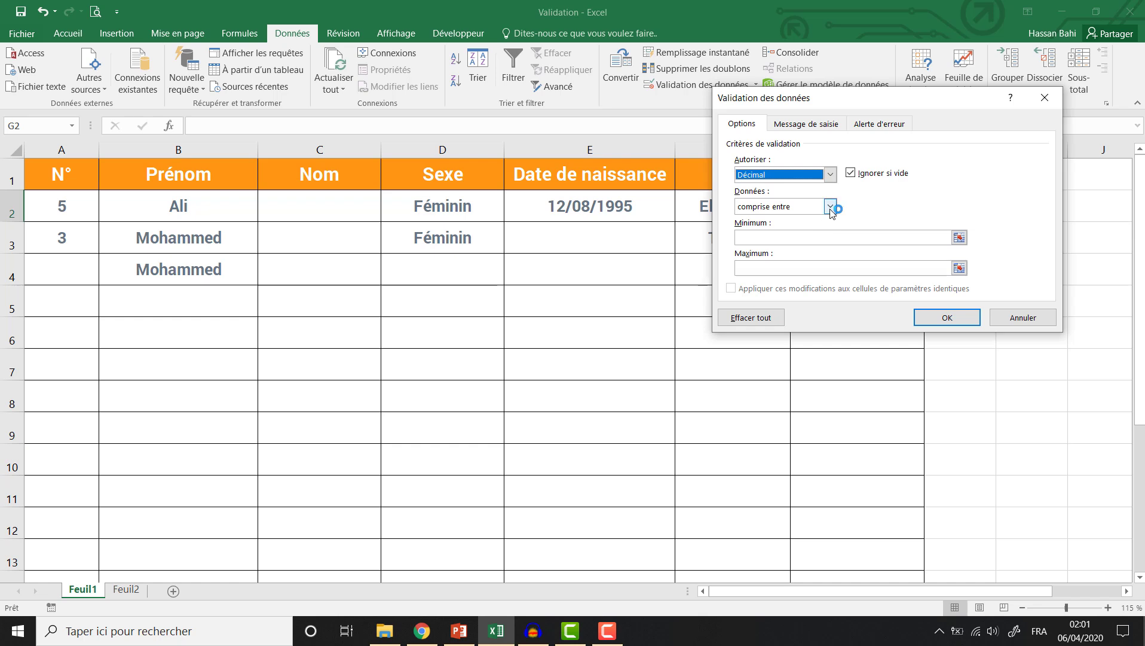
{"action": "left_click", "coordinate": [831, 207]}
{"action": "left_click", "coordinate": [831, 207]}
{"action": "left_click", "coordinate": [813, 238]}
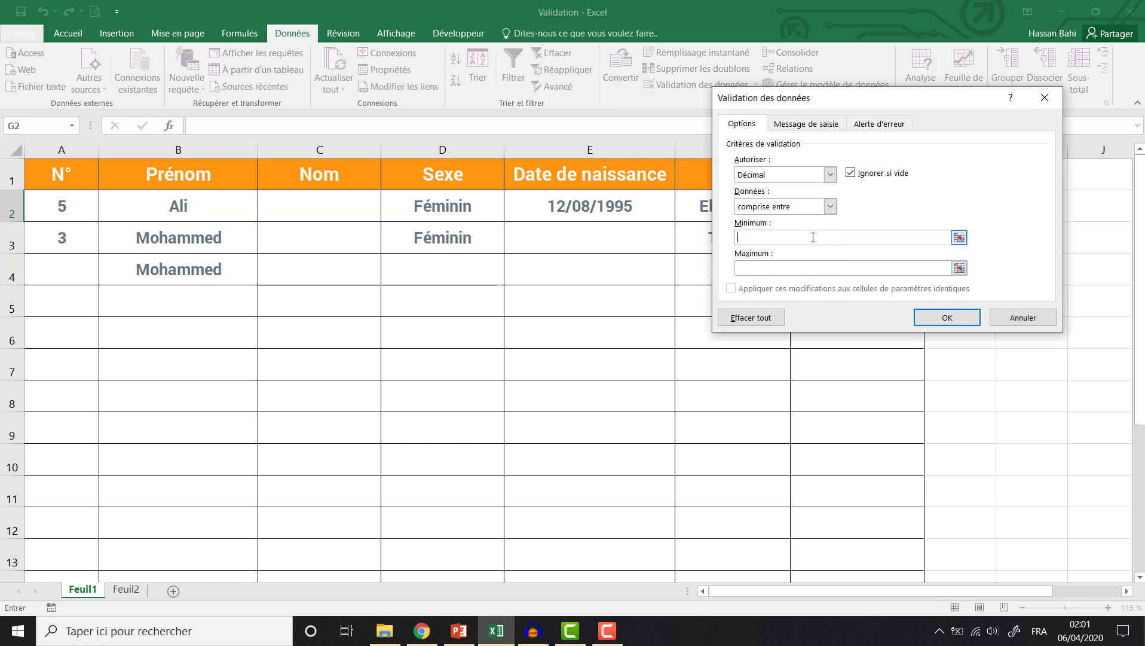
{"action": "type", "text": "0"}
{"action": "left_click", "coordinate": [807, 267]}
{"action": "type", "text": "20"}
{"action": "left_click", "coordinate": [949, 317]}
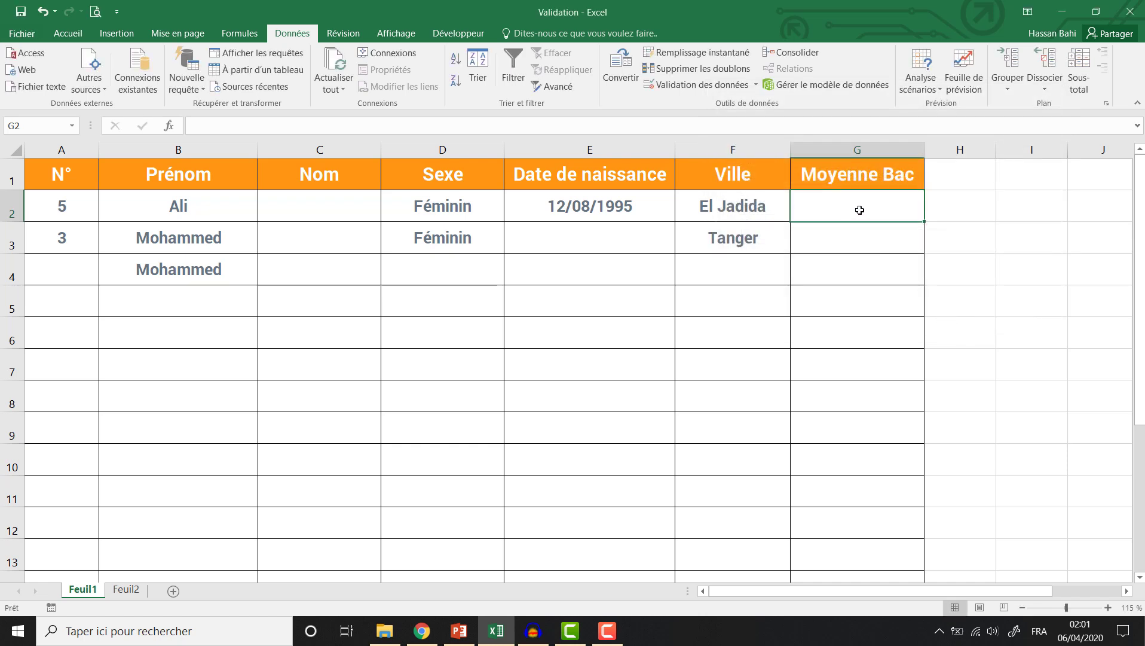
Enter 5 in G2, and test the rule by trying 21 in the same cell, dismissing that entry.
{"action": "type", "text": "5"}
{"action": "key", "text": "Return"}
{"action": "left_click", "coordinate": [859, 209]}
{"action": "type", "text": "21"}
{"action": "key", "text": "Return"}
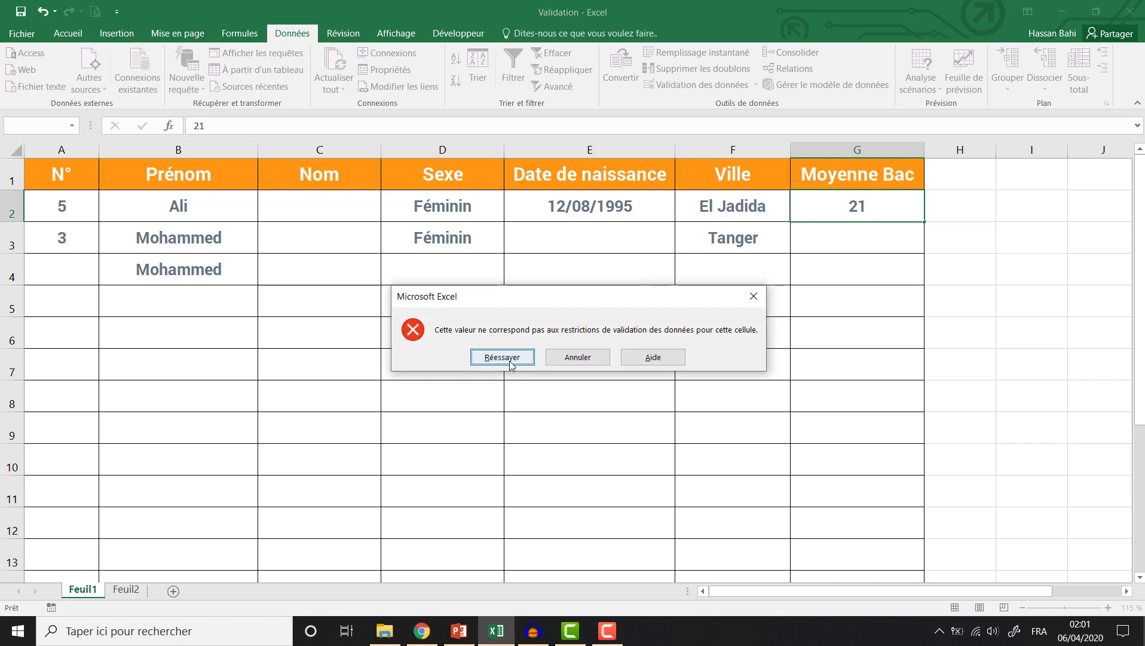
{"action": "left_click", "coordinate": [753, 296]}
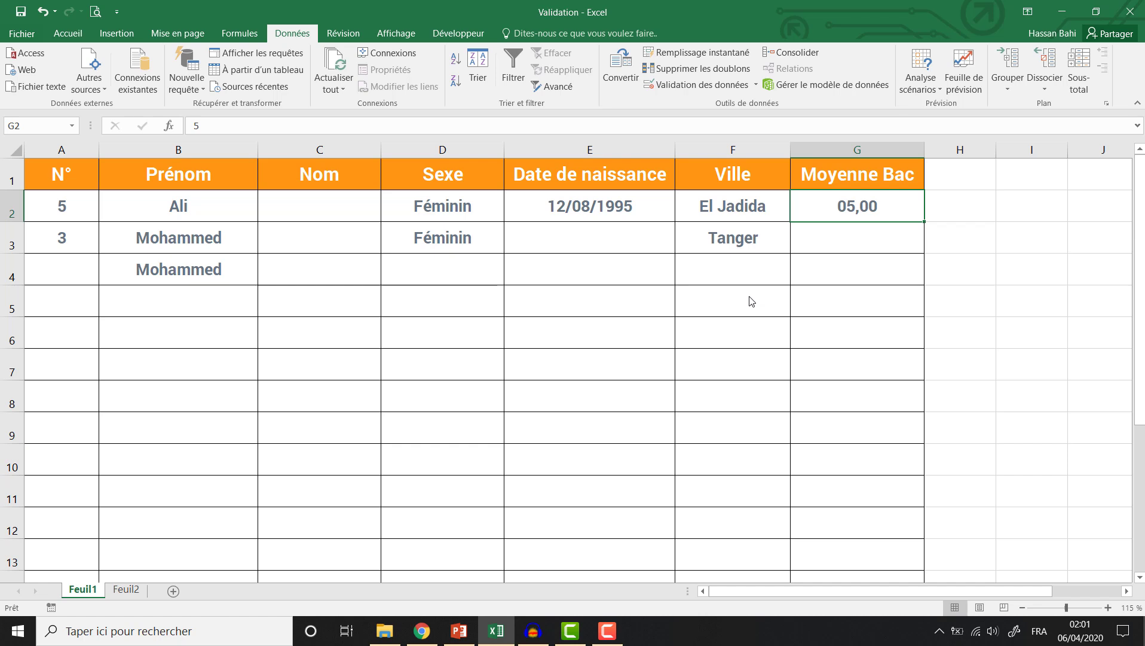
Try to enter -9 in A4 to test the N° column's validation, and dismiss the entry.
{"action": "left_click", "coordinate": [812, 238]}
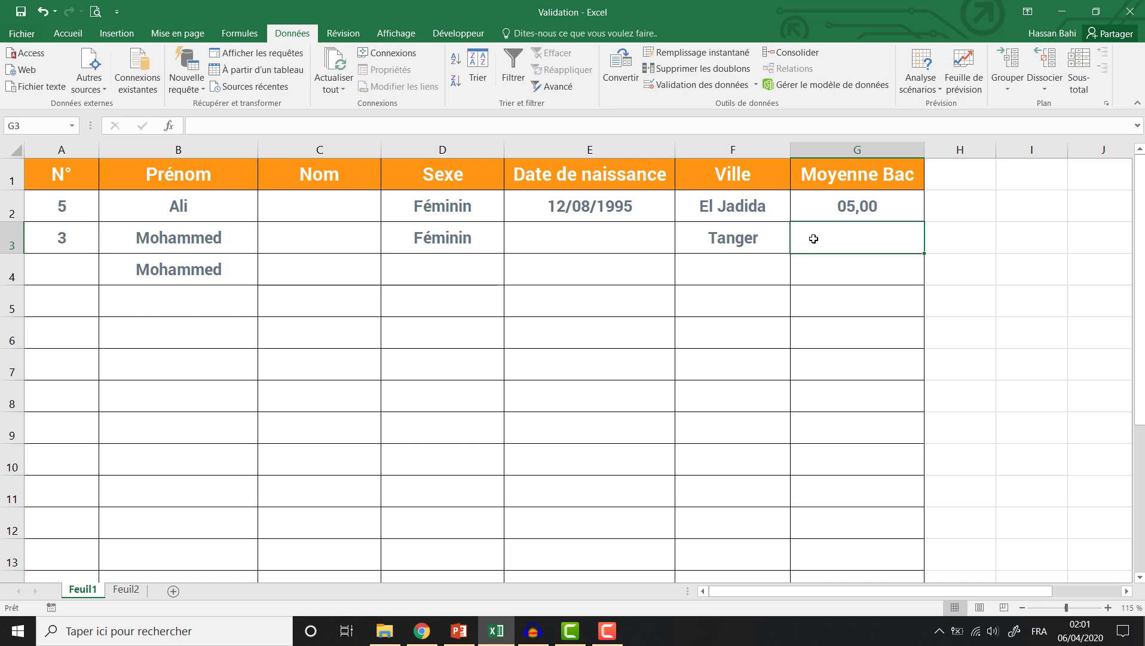
{"action": "left_click", "coordinate": [52, 205]}
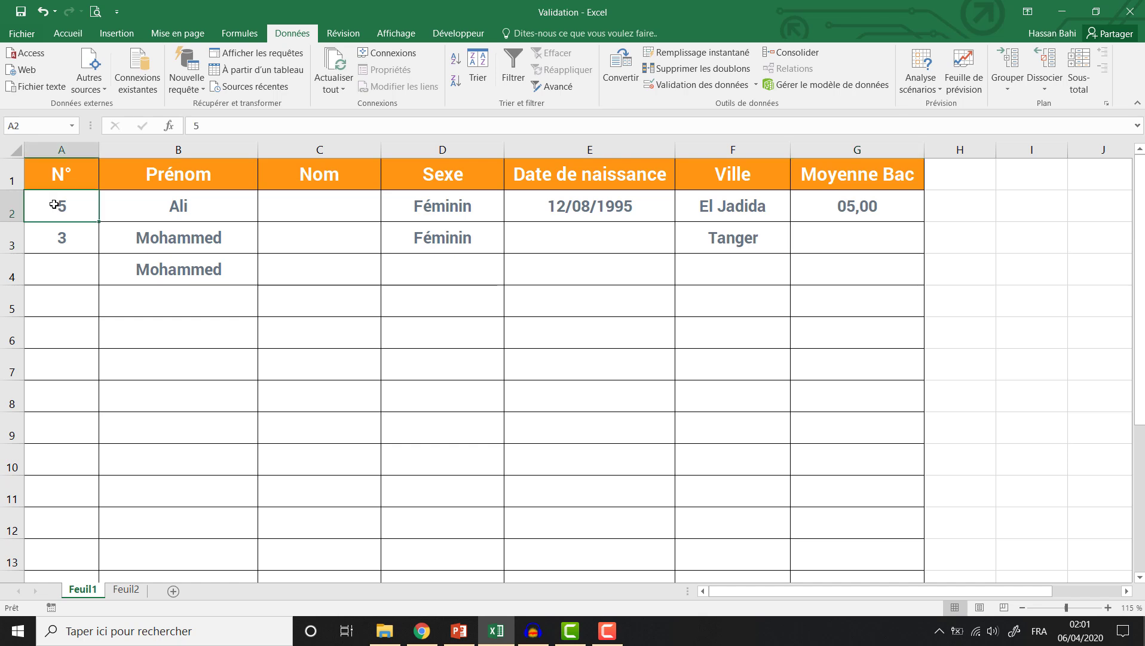
{"action": "left_click", "coordinate": [55, 263]}
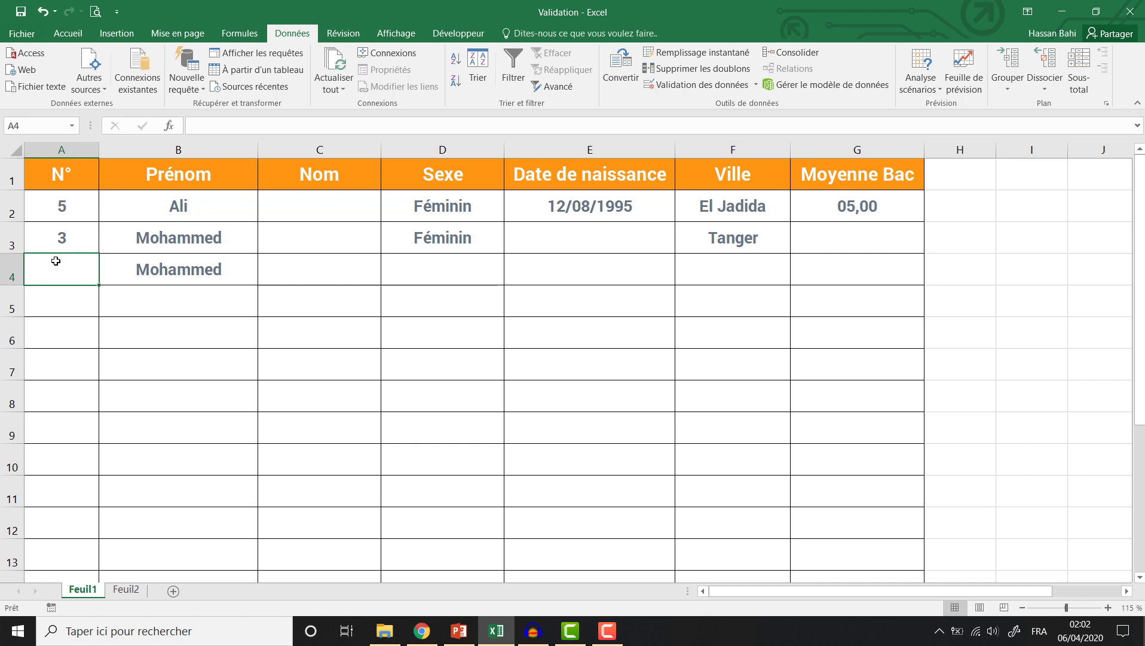
{"action": "type", "text": "-9"}
{"action": "key", "text": "Return"}
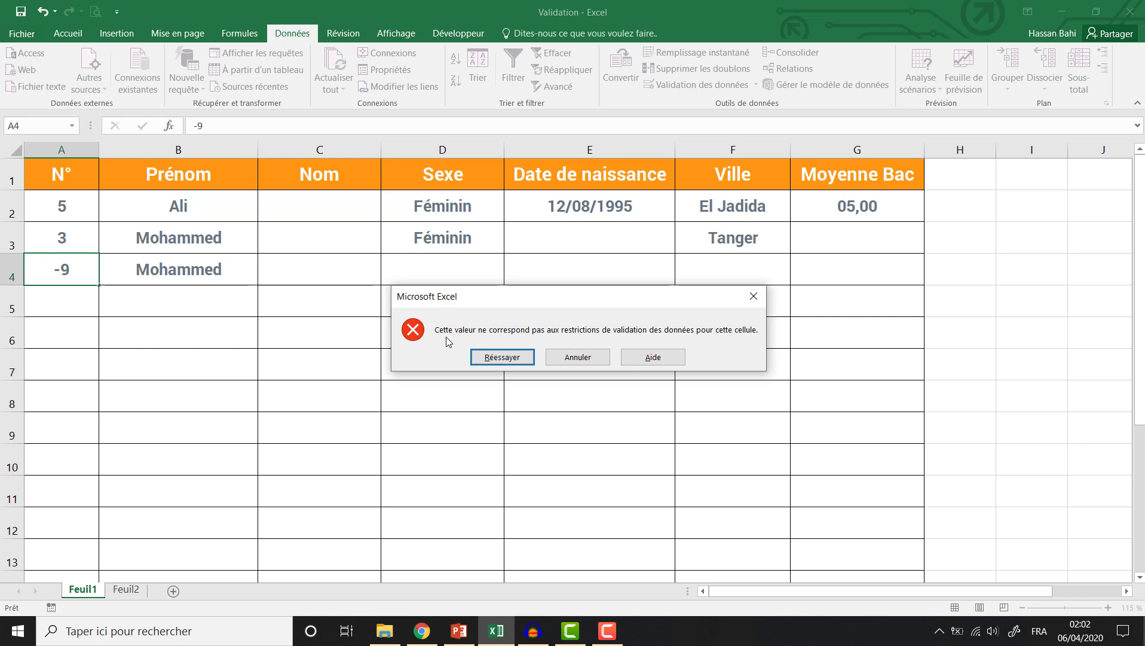
{"action": "left_click", "coordinate": [752, 298]}
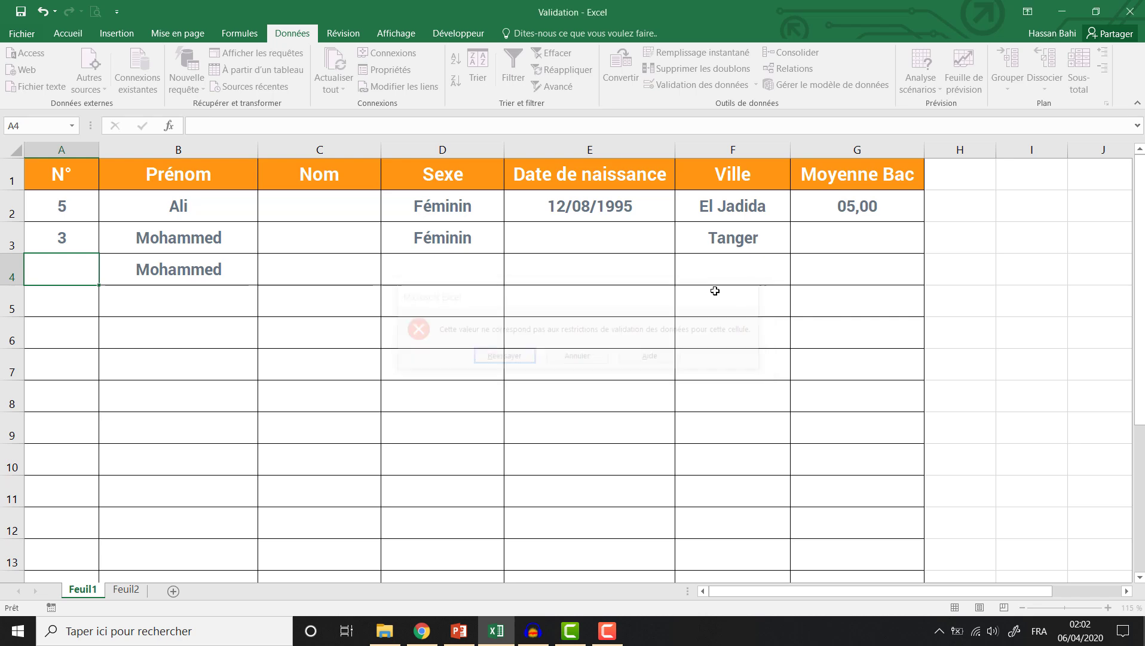
Open the error alert settings for A2:A13, preview the Avertissement and Informations styles, and set the style to Arrêt.
{"action": "left_click_drag", "start_coordinate": [52, 197], "coordinate": [37, 554]}
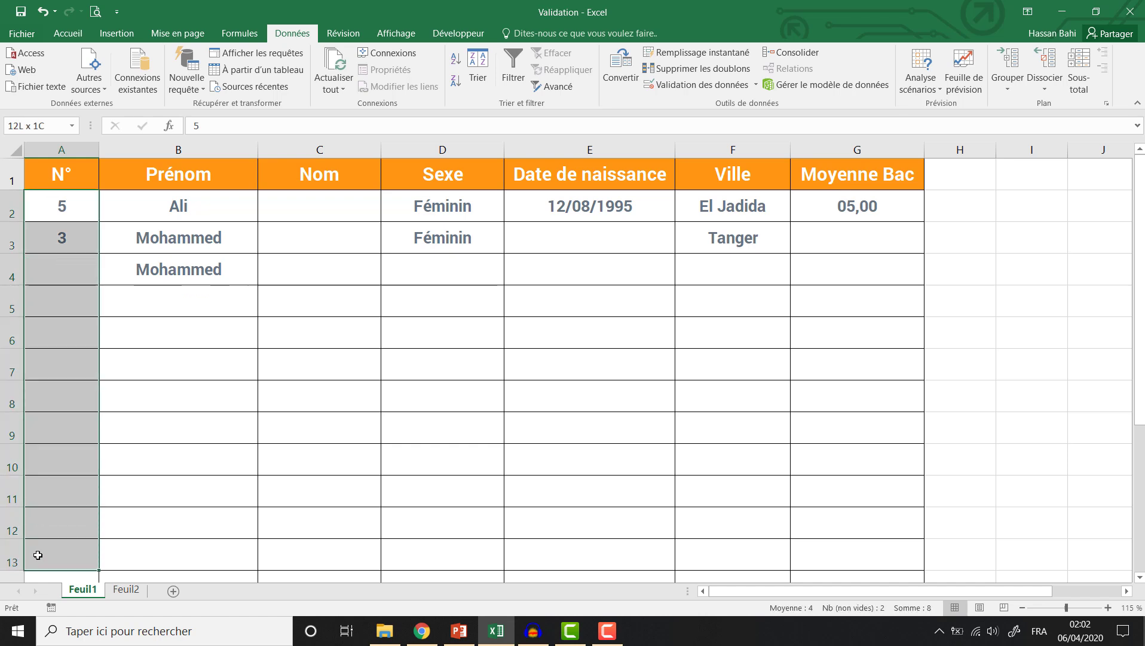
{"action": "left_click", "coordinate": [693, 85]}
{"action": "left_click", "coordinate": [881, 125]}
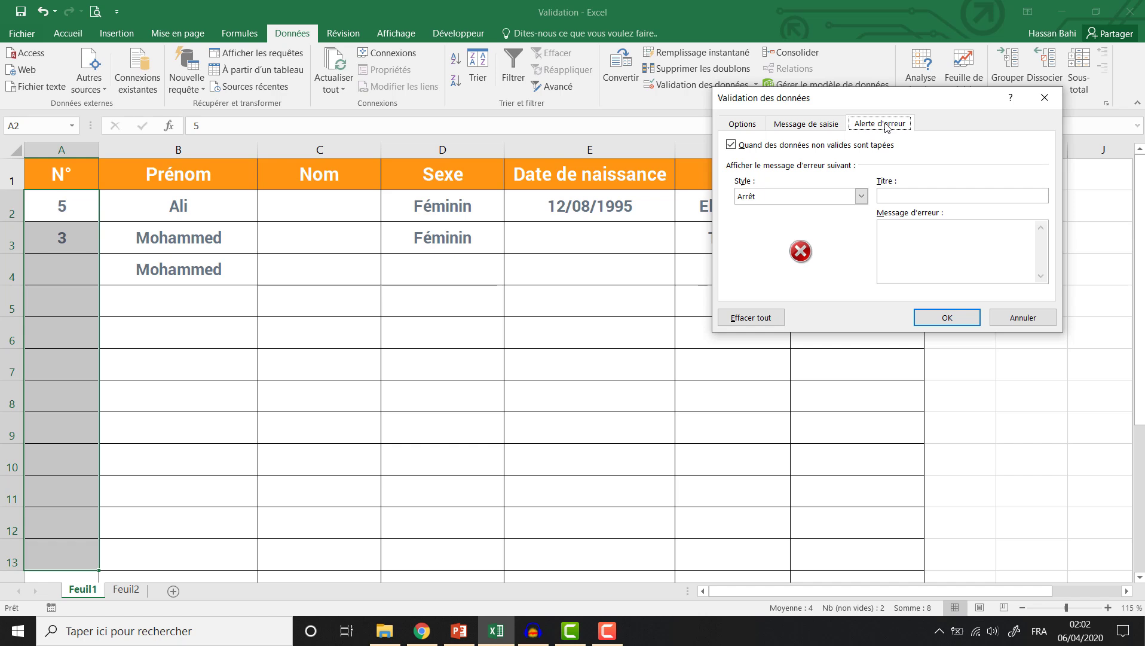
{"action": "left_click", "coordinate": [861, 198]}
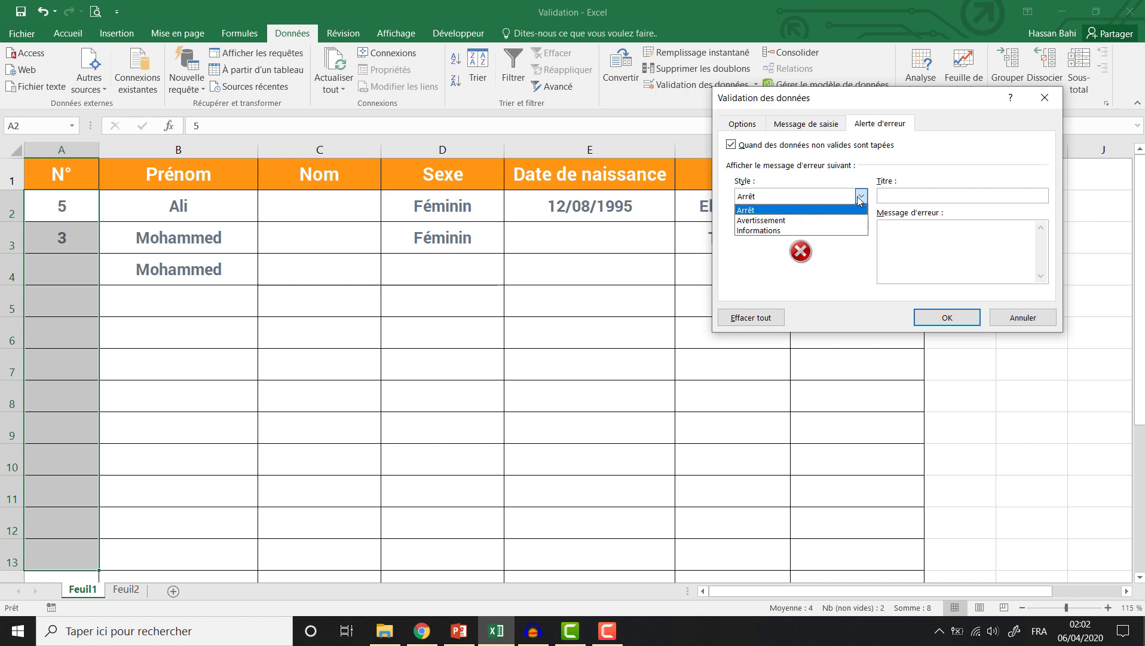
{"action": "left_click", "coordinate": [862, 197]}
{"action": "left_click", "coordinate": [862, 197]}
{"action": "left_click", "coordinate": [863, 198]}
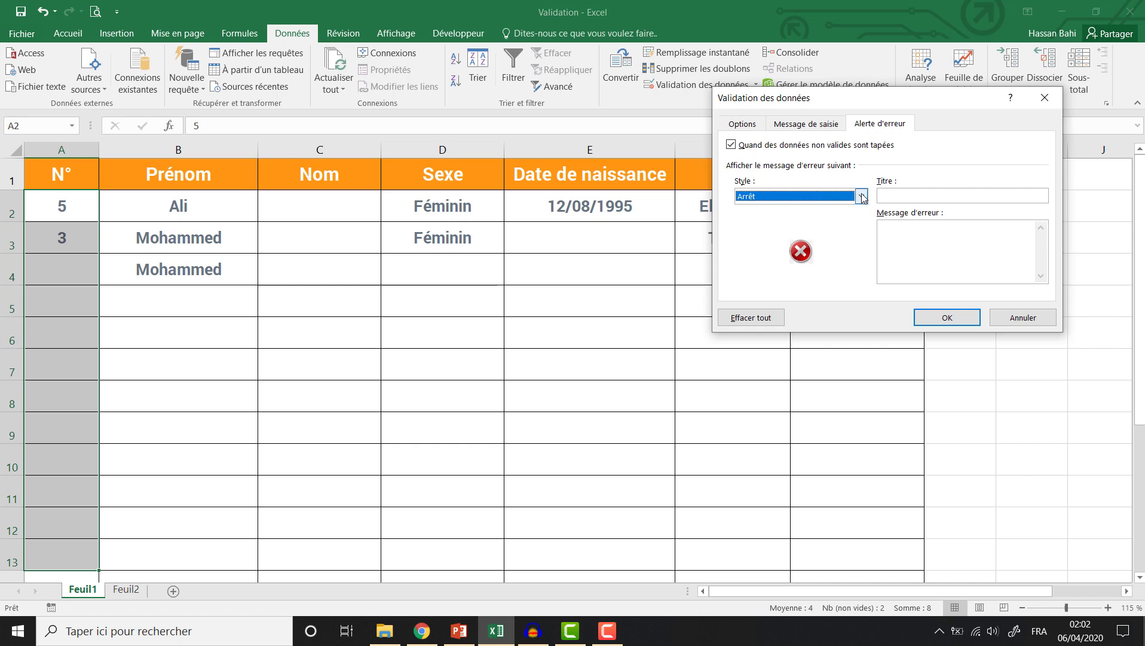
{"action": "left_click", "coordinate": [863, 198]}
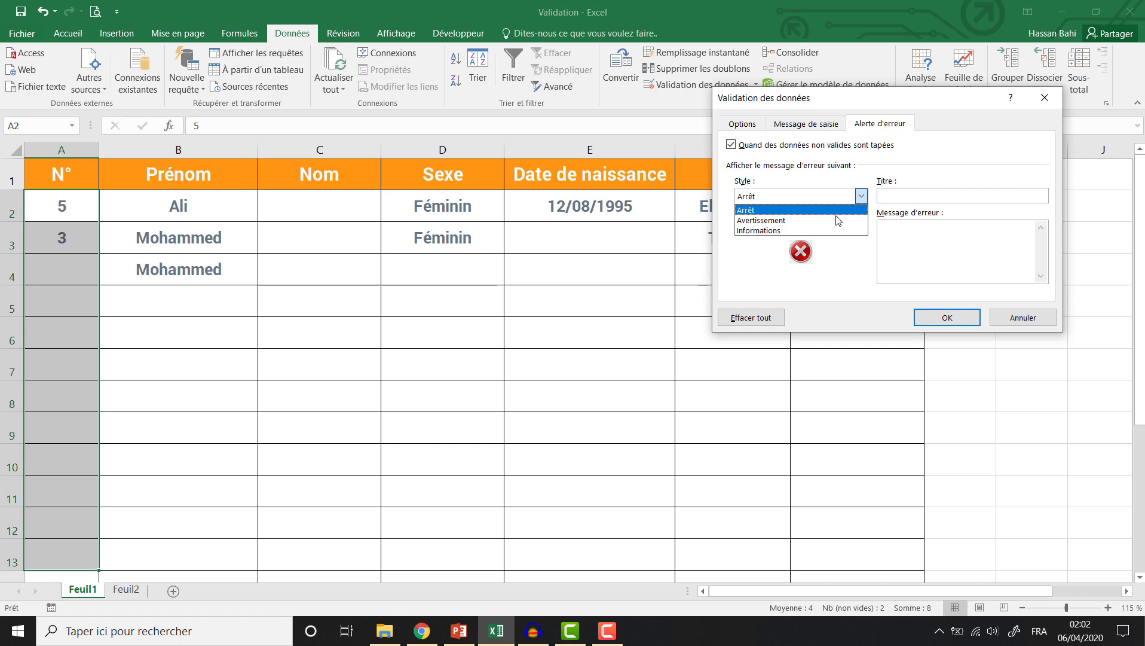
{"action": "left_click", "coordinate": [840, 211]}
{"action": "left_click", "coordinate": [861, 197]}
{"action": "left_click", "coordinate": [835, 218]}
{"action": "left_click", "coordinate": [862, 198]}
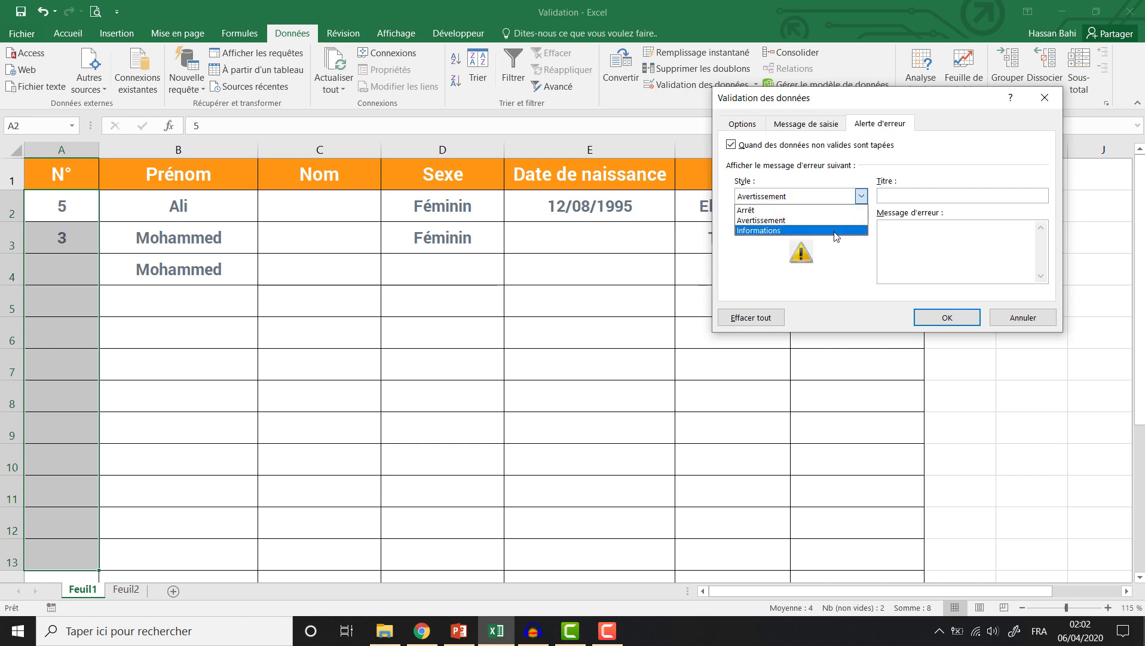
{"action": "left_click", "coordinate": [835, 227]}
{"action": "left_click", "coordinate": [861, 198]}
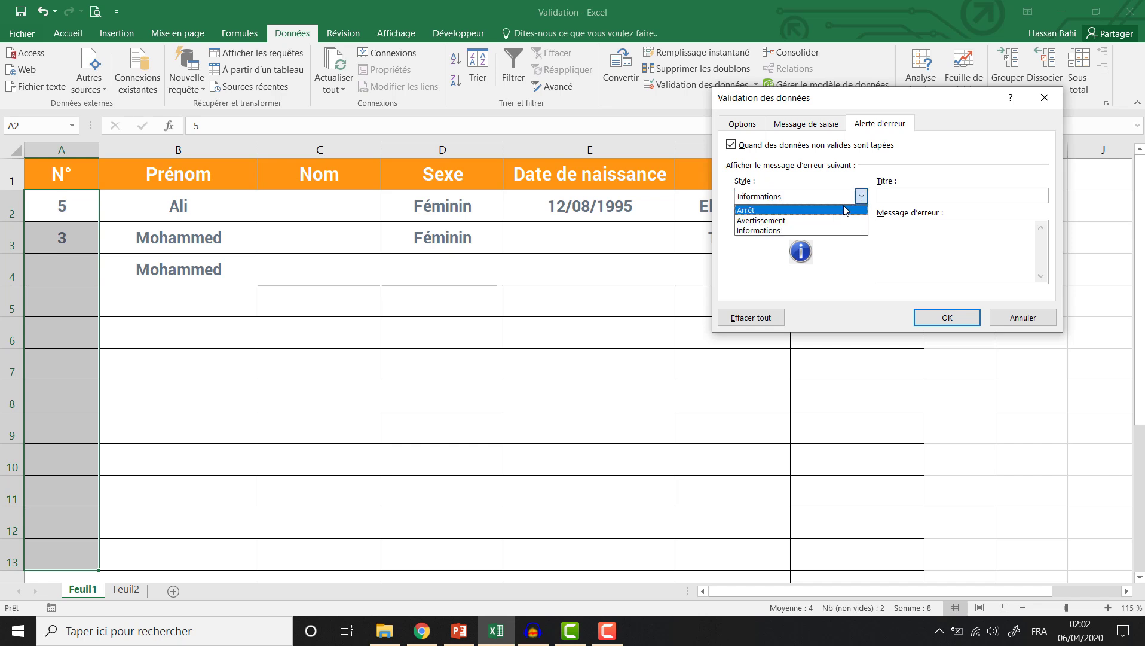
{"action": "left_click", "coordinate": [848, 210]}
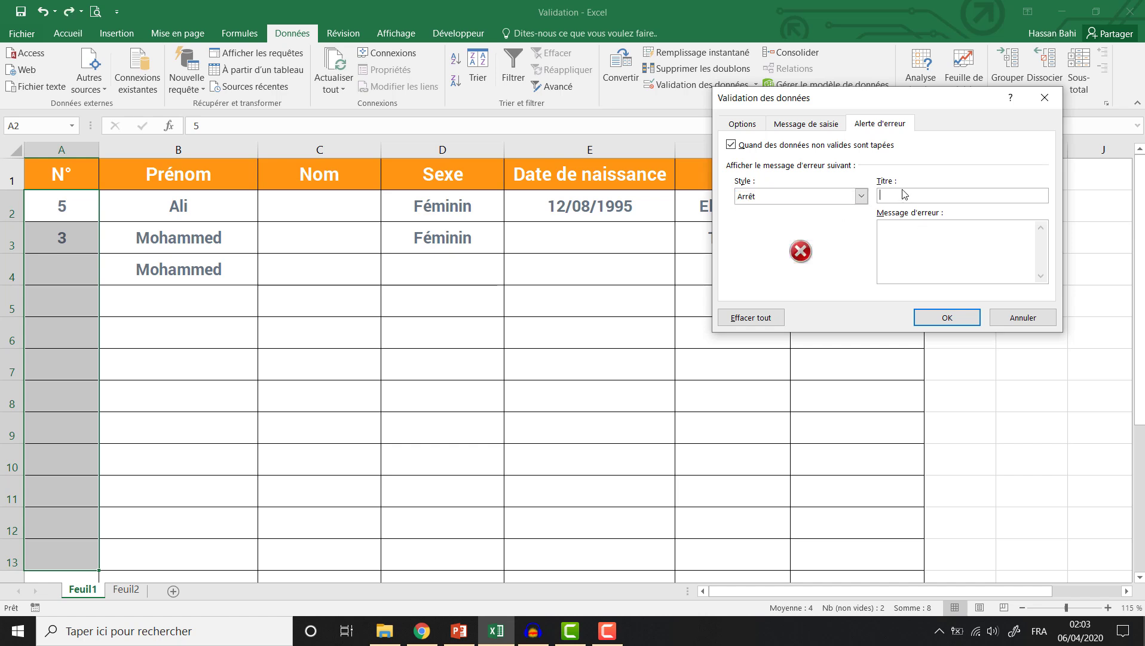
Give the error alert the title Oops and the message "Veuillez entrer une valeur correcte", and apply it.
{"action": "type", "text": "Oops"}
{"action": "type", "text": "Veuillez "}
{"action": "type", "text": "entrer une valeur correcte"}
{"action": "left_click_drag", "start_coordinate": [999, 227], "coordinate": [872, 278]}
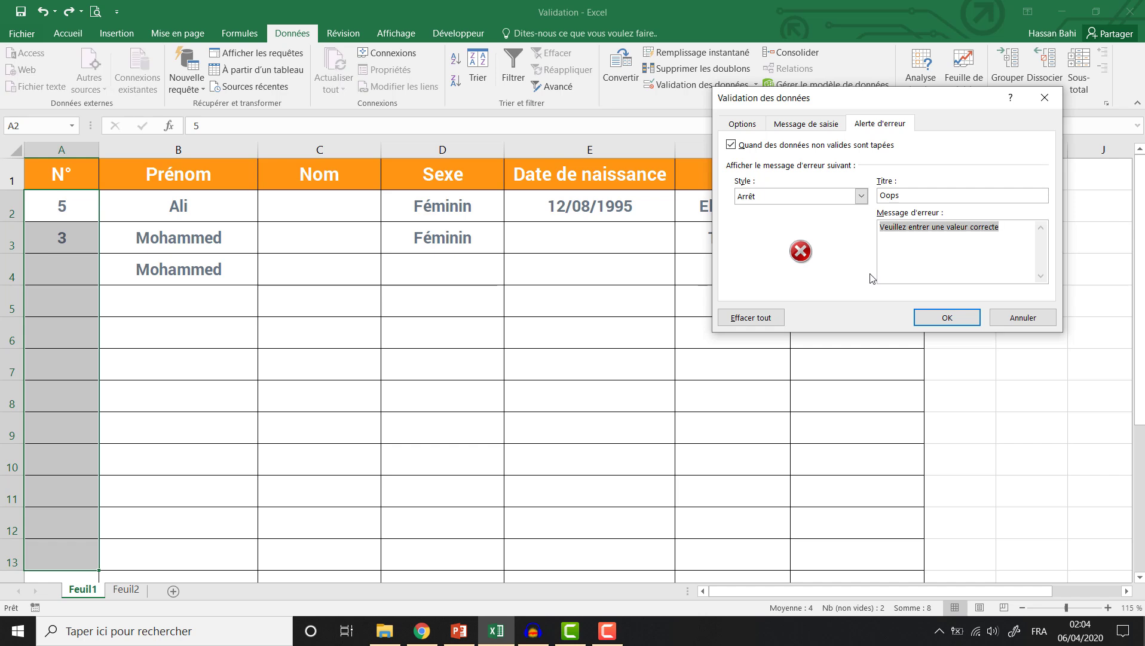
{"action": "left_click", "coordinate": [947, 319]}
Enter the valid number 8 in A4.
{"action": "left_click", "coordinate": [41, 270]}
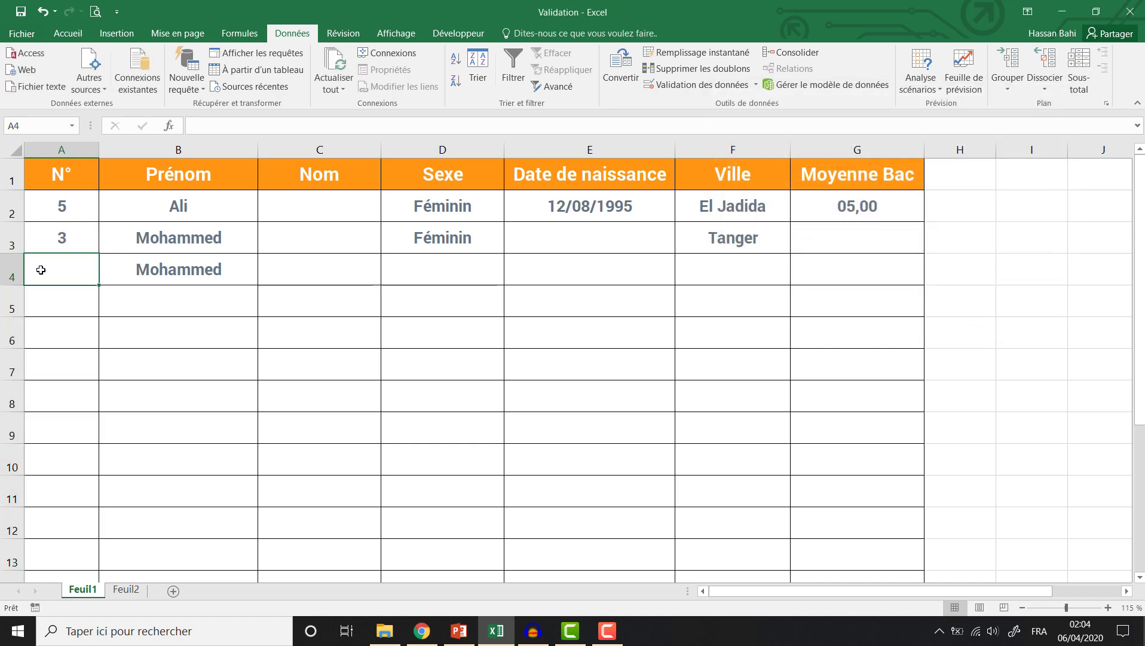
{"action": "type", "text": "8"}
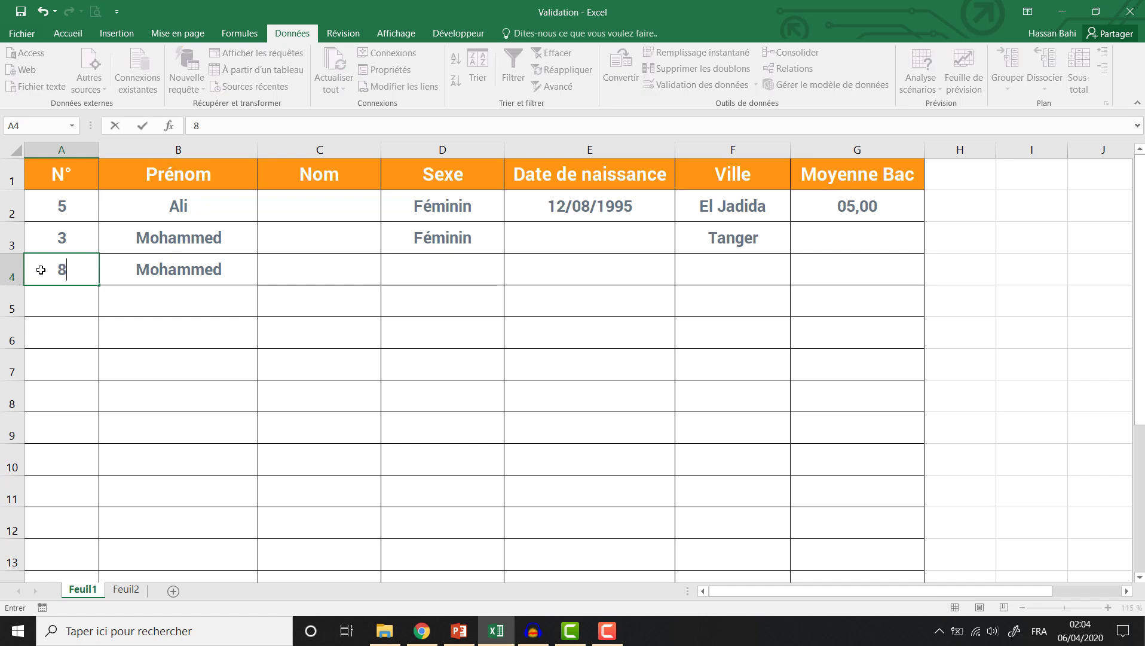
{"action": "key", "text": "Return"}
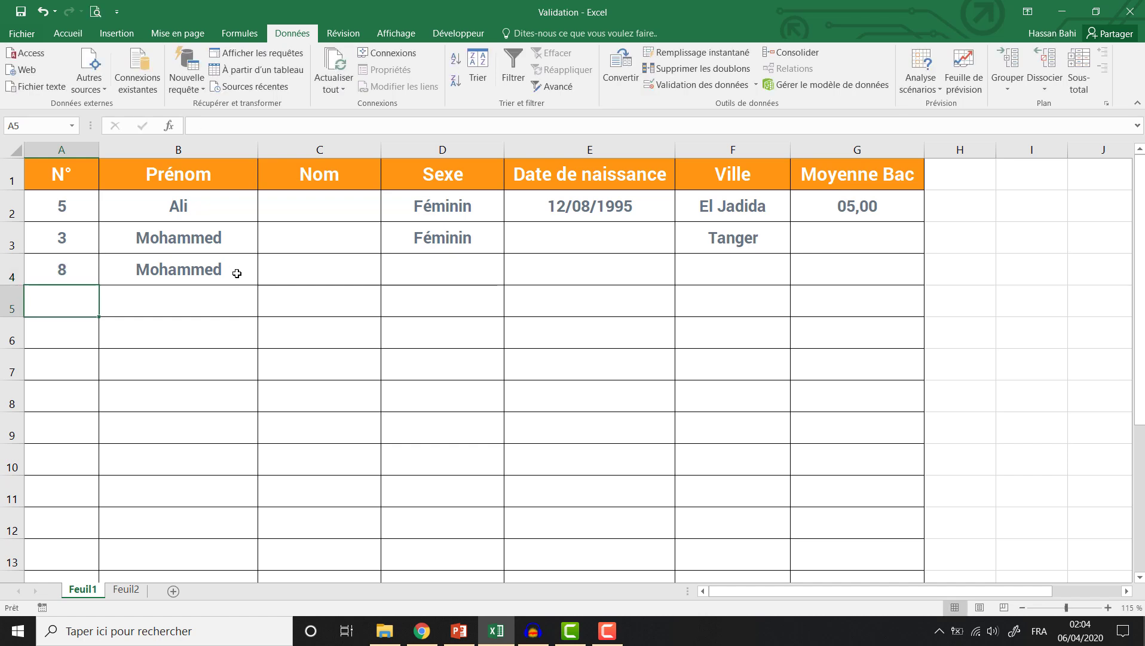
Try to enter -3 in A5 to test the custom error alert, and cancel the entry.
{"action": "type", "text": "-3"}
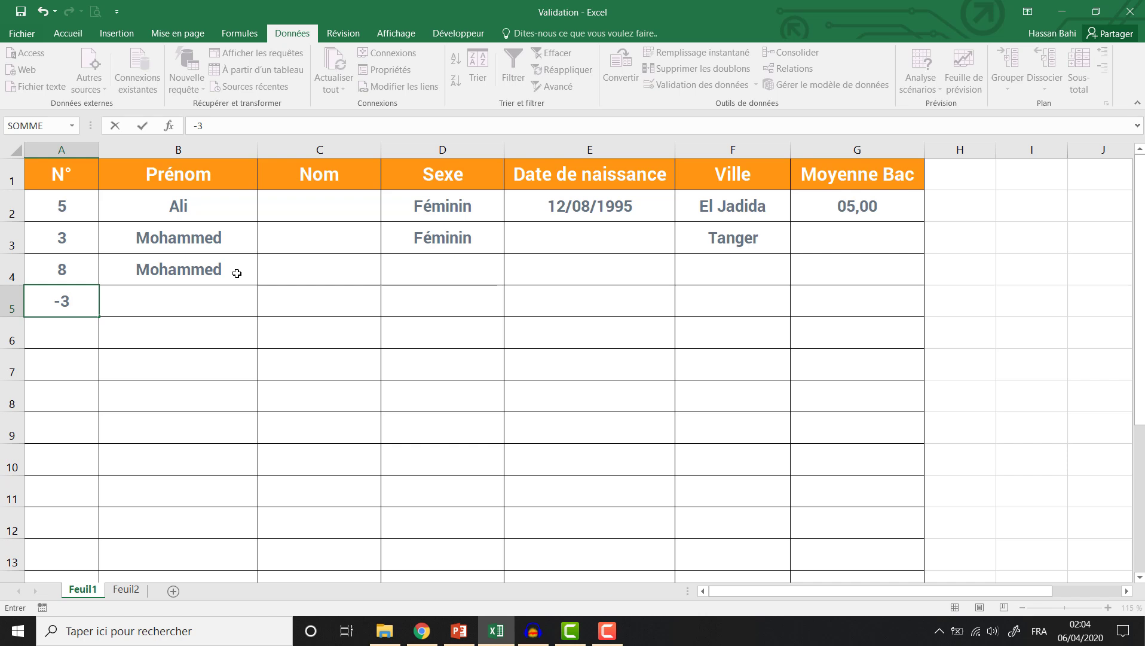
{"action": "key", "text": "Return"}
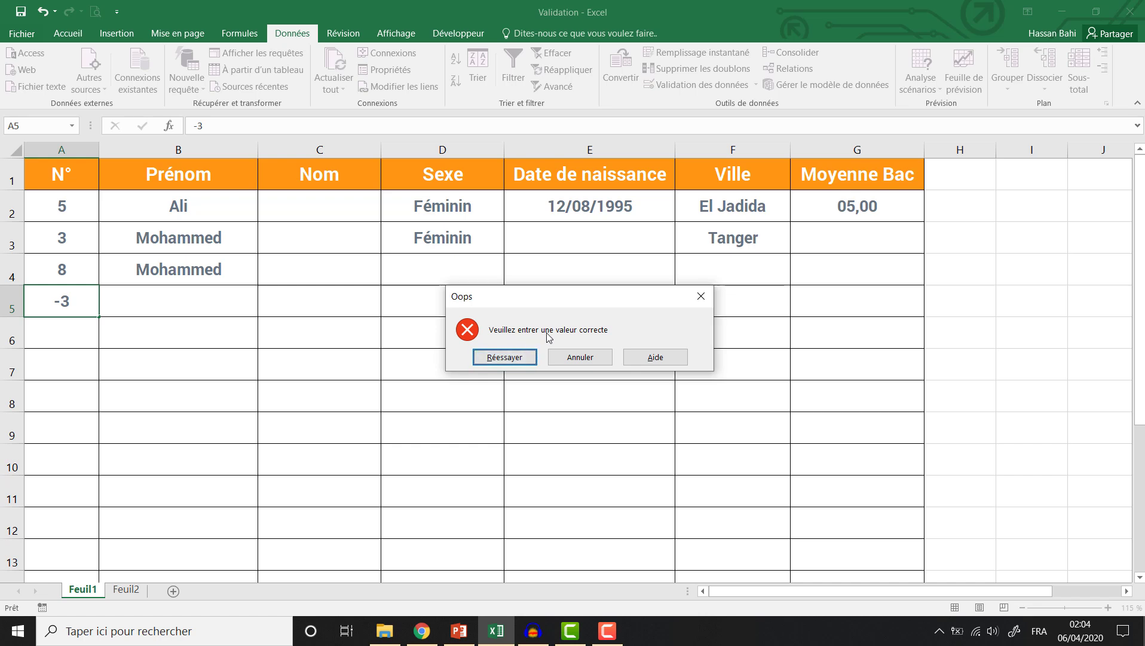
{"action": "left_click", "coordinate": [561, 360]}
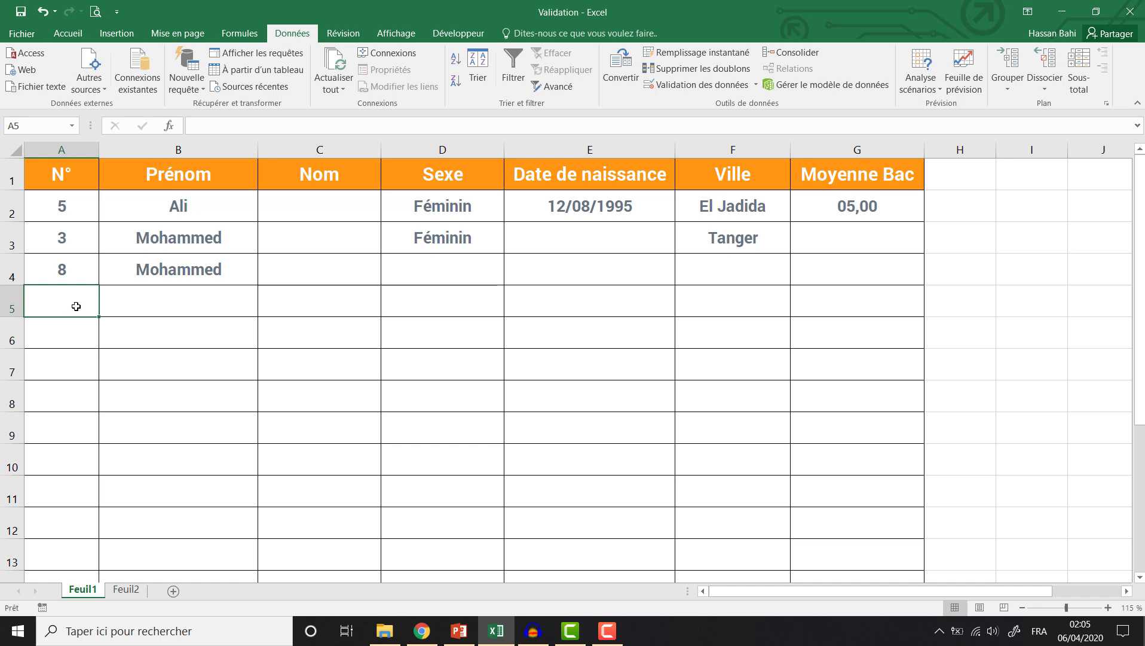
Give A2:A13 an input message titled Indication with the text "Veuillez entrer une valeur entière positive", apply it, and check it on cell A5.
{"action": "left_click_drag", "start_coordinate": [54, 214], "coordinate": [43, 556]}
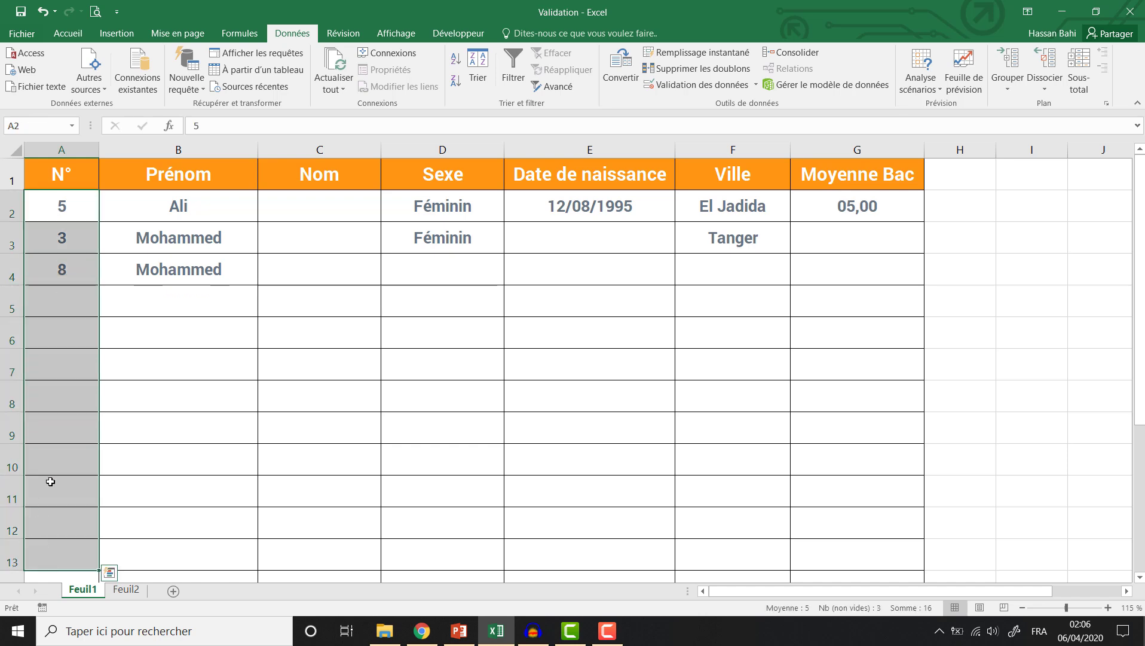
{"action": "left_click", "coordinate": [699, 84]}
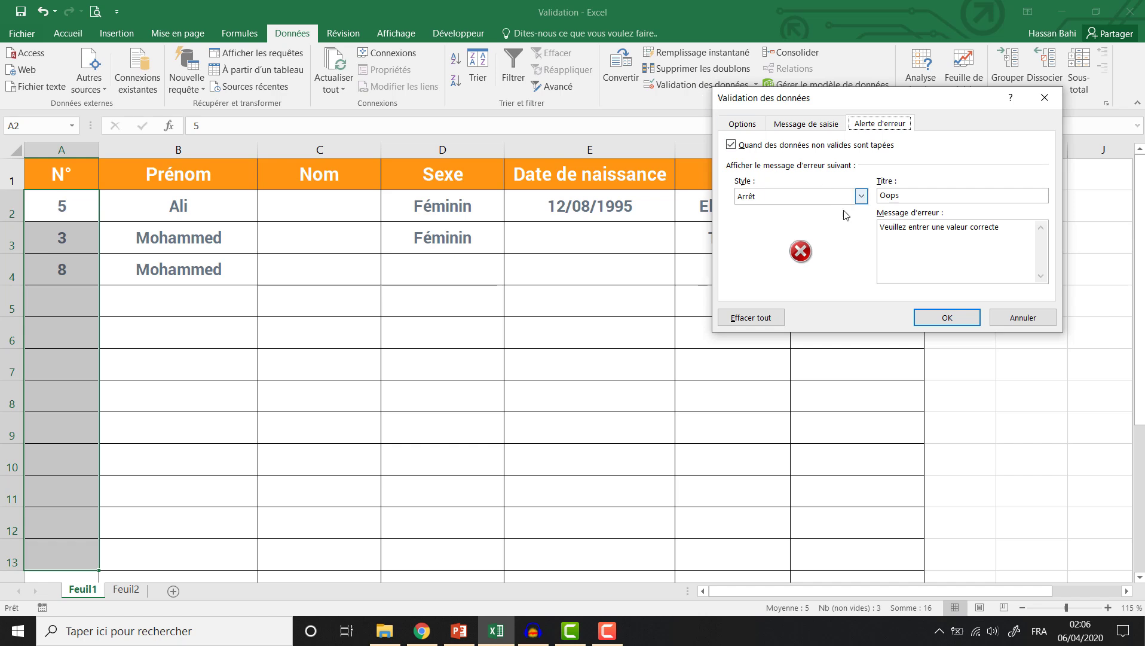
{"action": "left_click", "coordinate": [795, 125]}
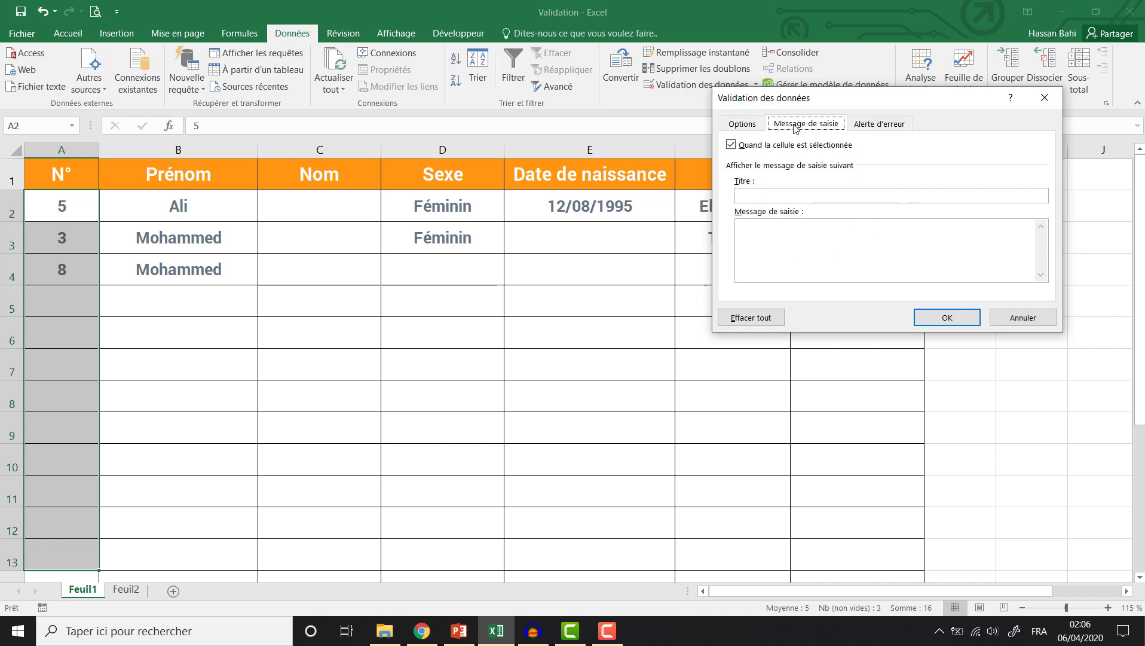
{"action": "left_click", "coordinate": [752, 195]}
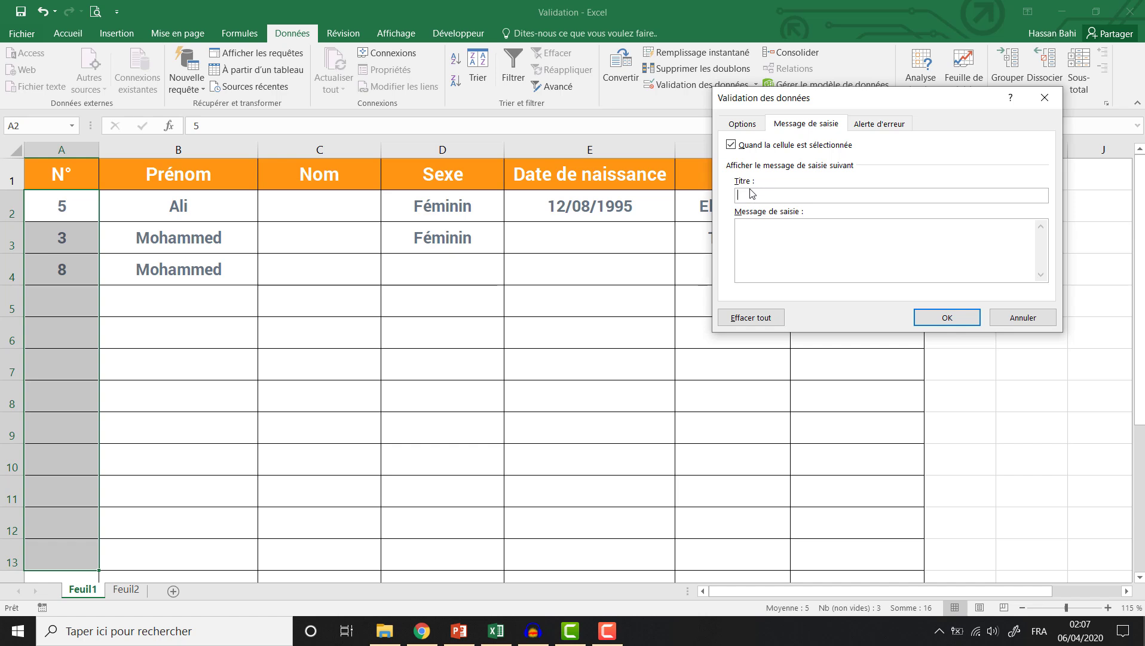
{"action": "type", "text": "Indication"}
{"action": "left_click", "coordinate": [735, 234]}
{"action": "type", "text": "Veuillez entrer une valeur entière positive"}
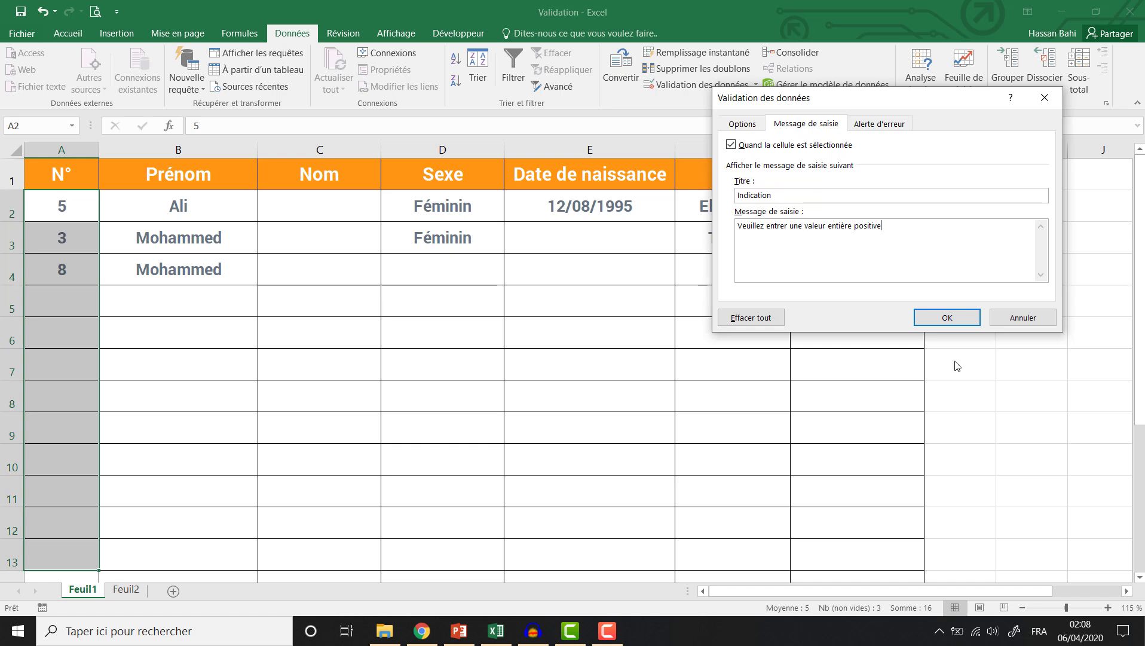
{"action": "left_click", "coordinate": [948, 318]}
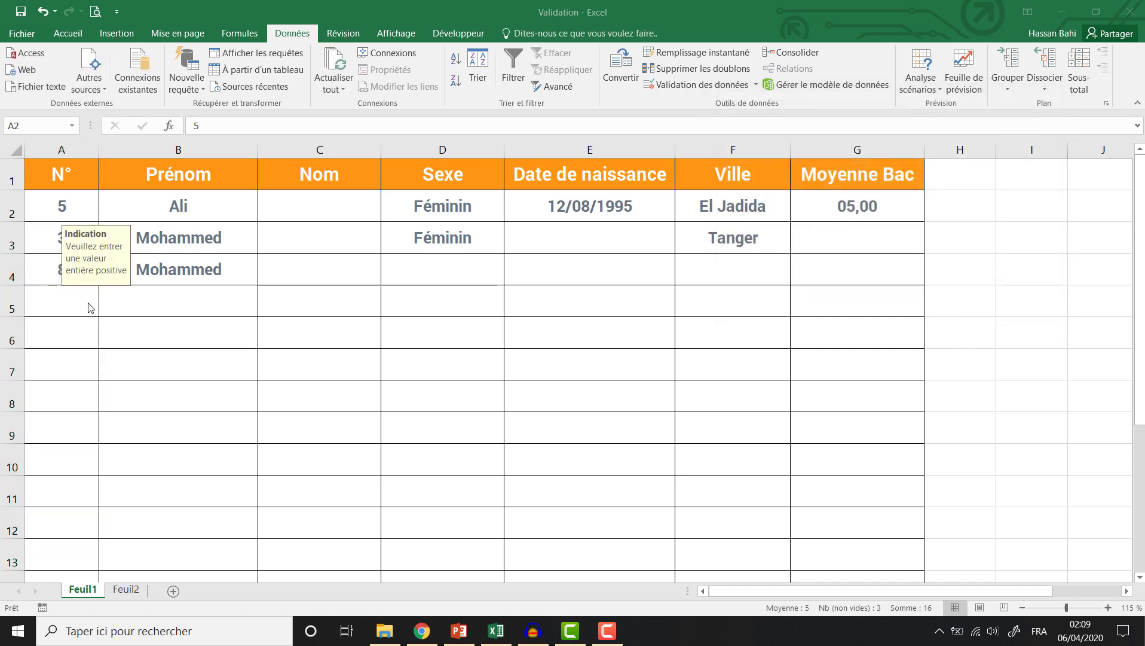
{"action": "left_click", "coordinate": [201, 301]}
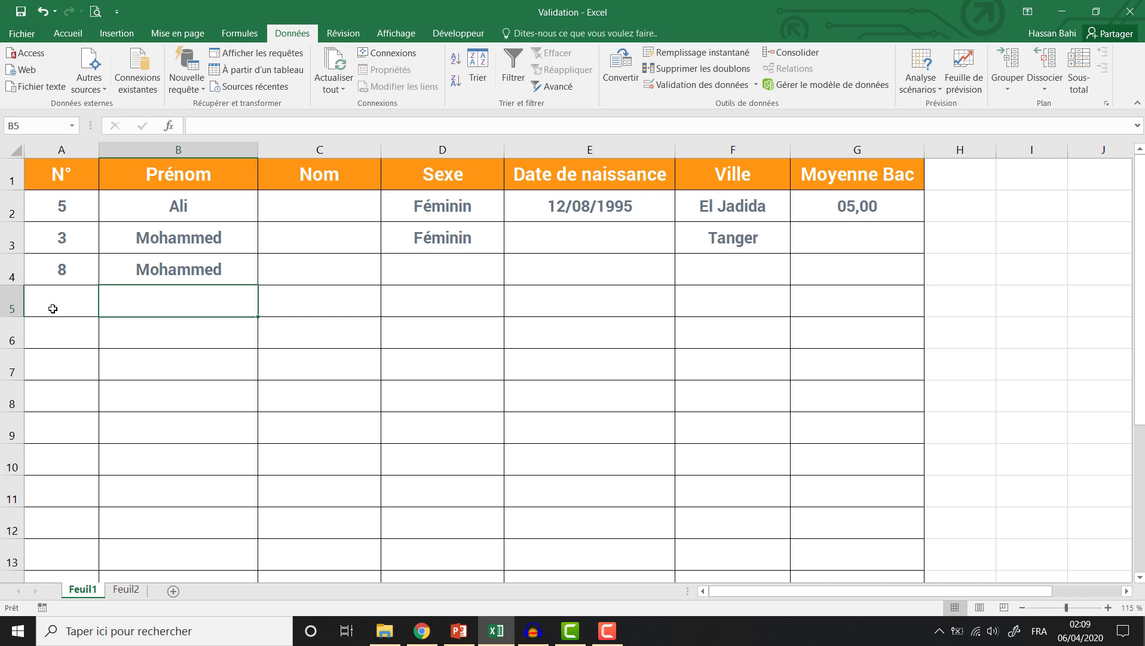
{"action": "left_click", "coordinate": [55, 309]}
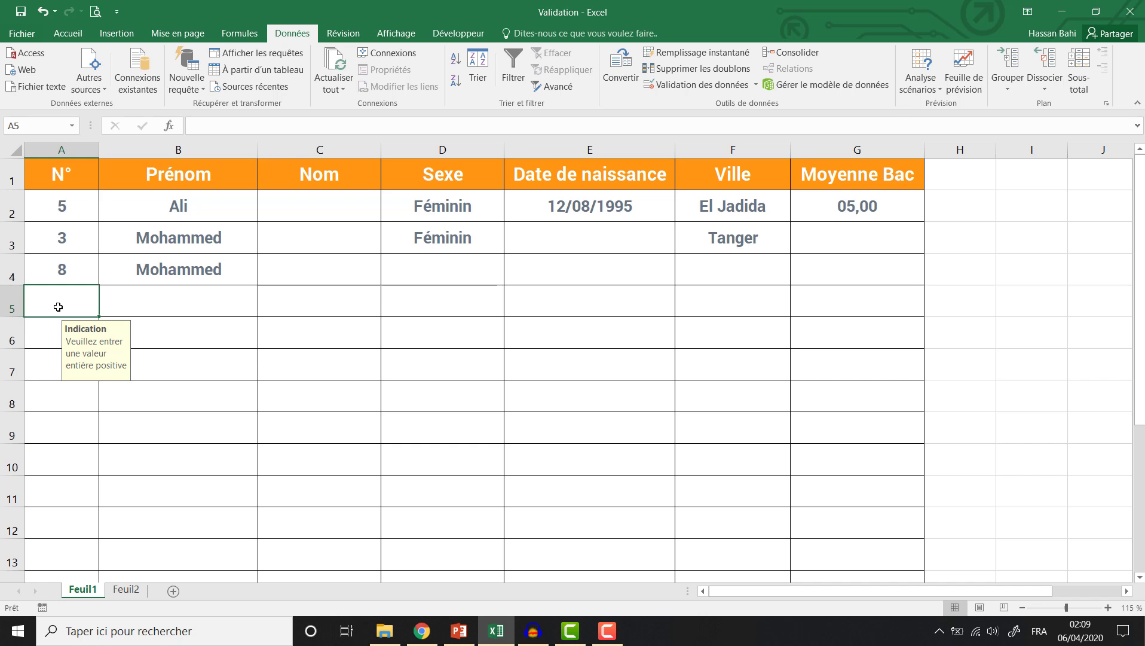